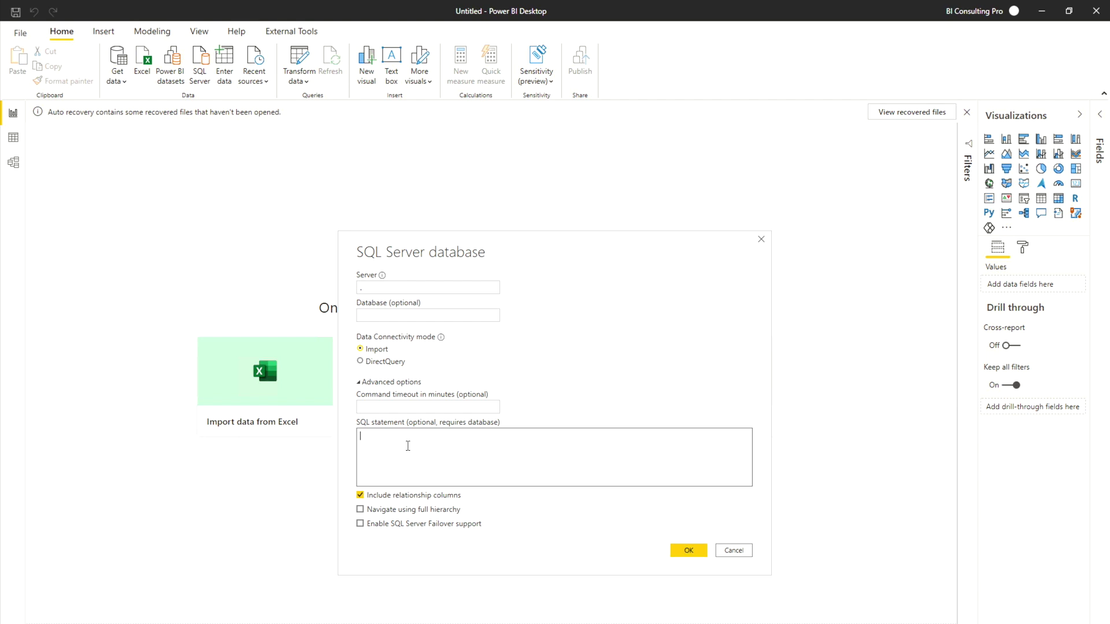
Import the DimEmployee SQL statement filtered to EmployeeKey 13 from AdventureWorksDW2019 using the current Windows credentials, and open the result for transformation.
key("ctrl+v")
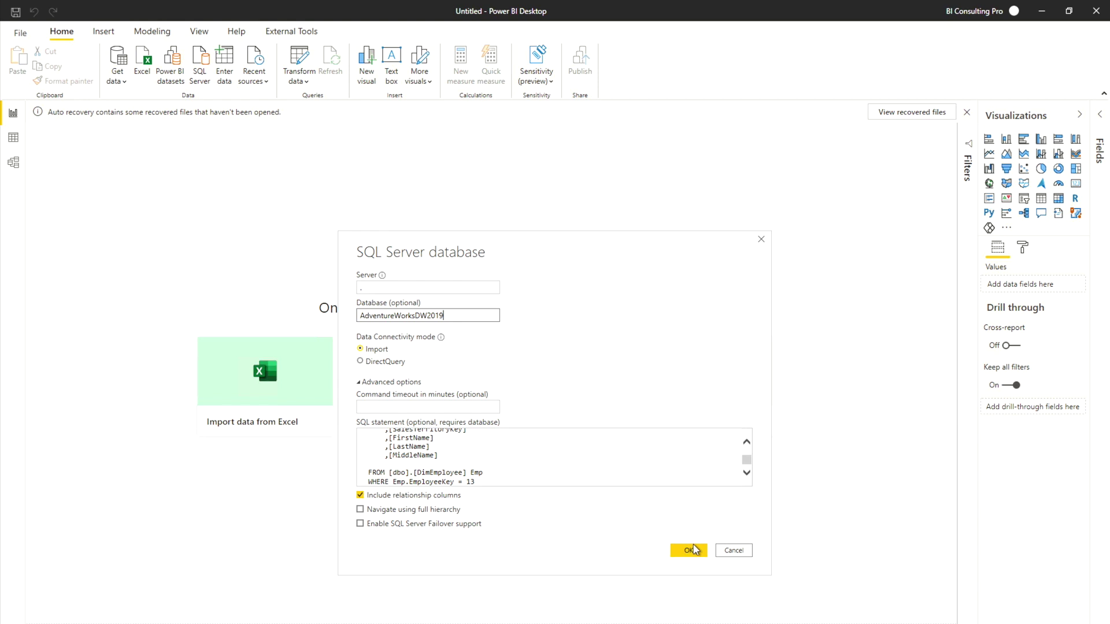
left_click(688, 549)
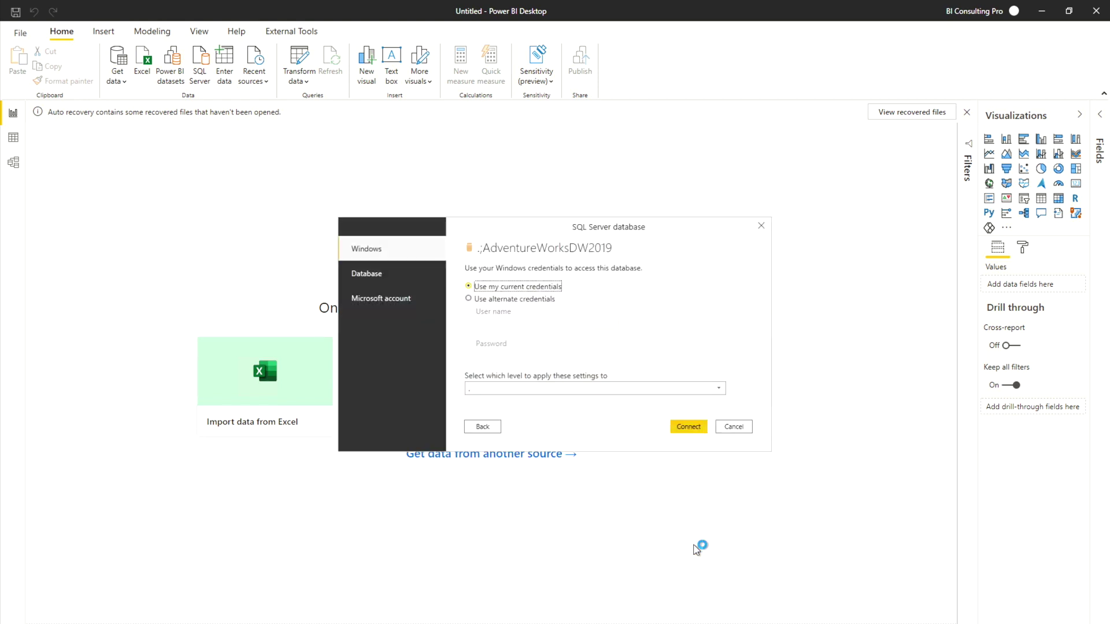
left_click(688, 429)
left_click(614, 371)
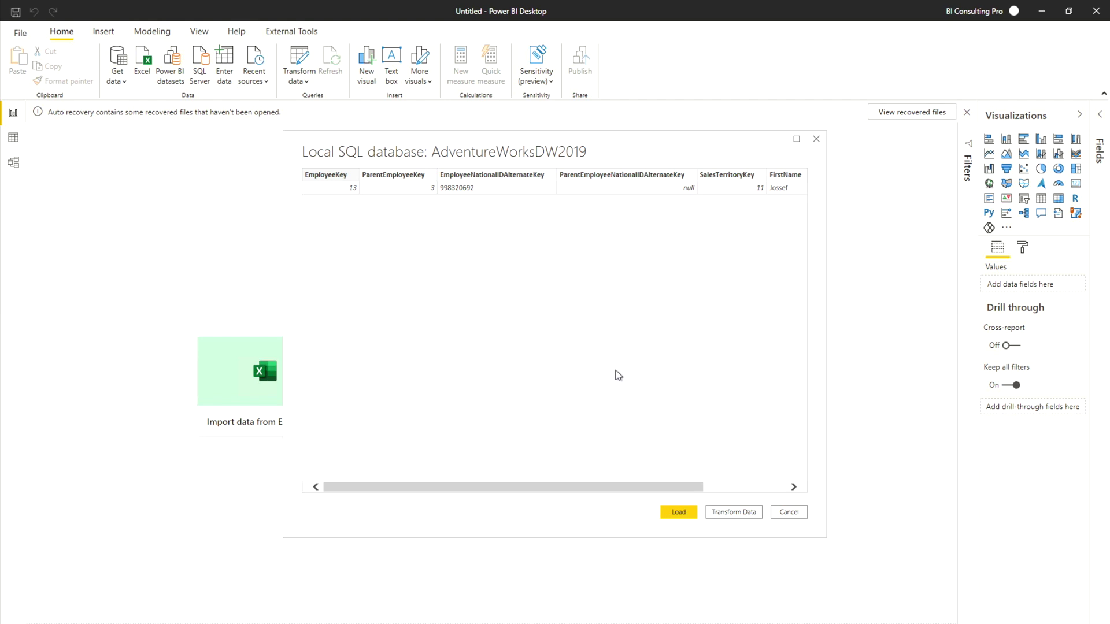
left_click(732, 523)
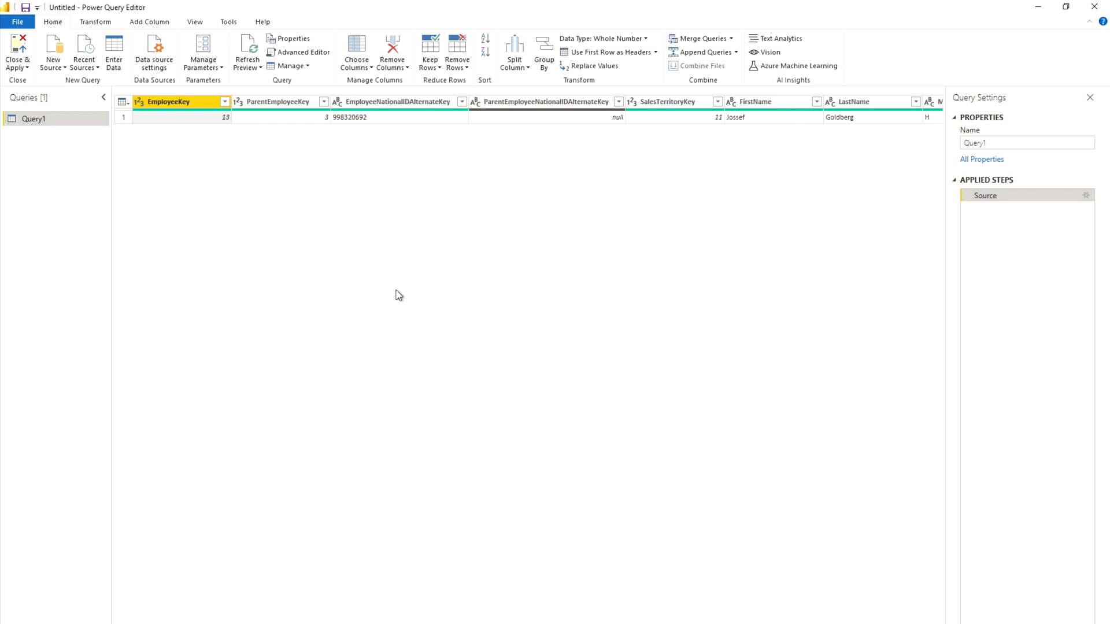
Create a new query parameter named EmployeeKye, leaving its description empty.
left_click(200, 69)
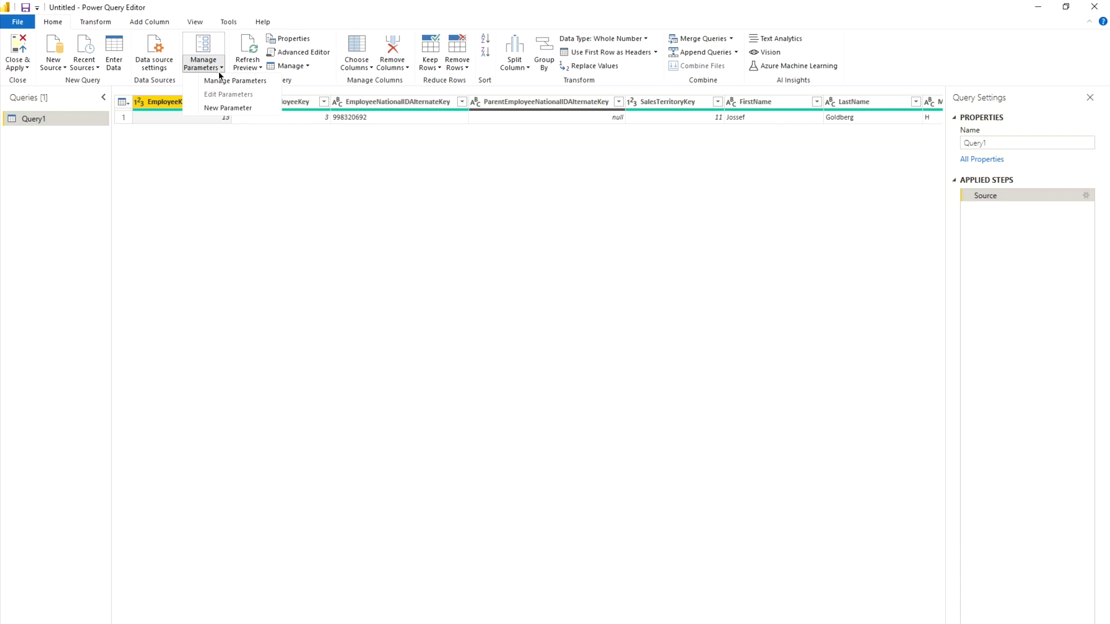
left_click(226, 109)
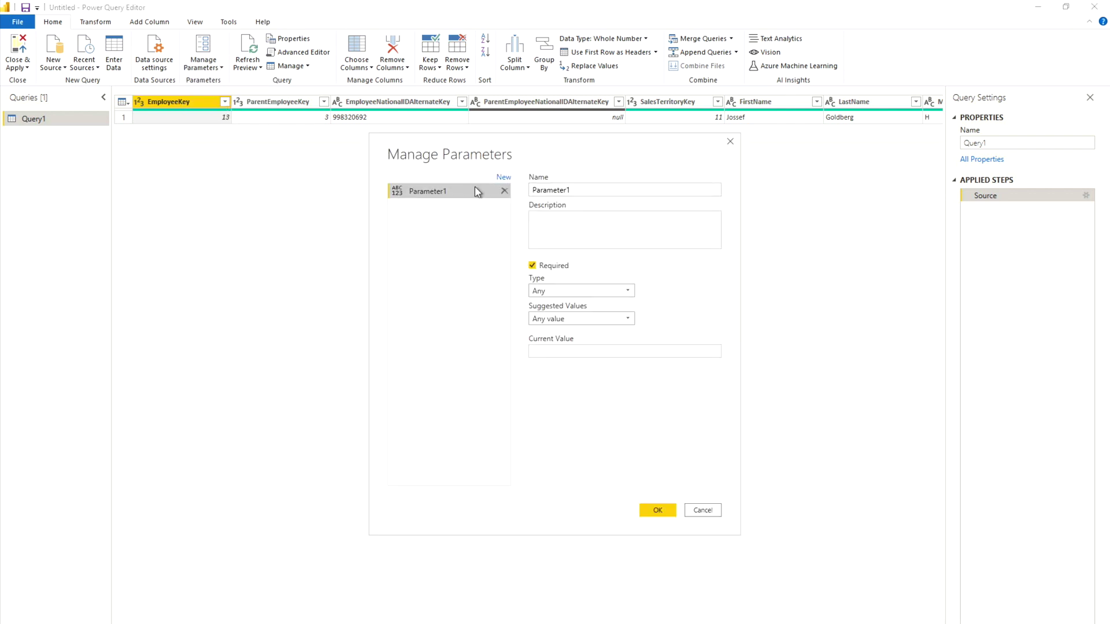
left_click(548, 188)
double_click(548, 189)
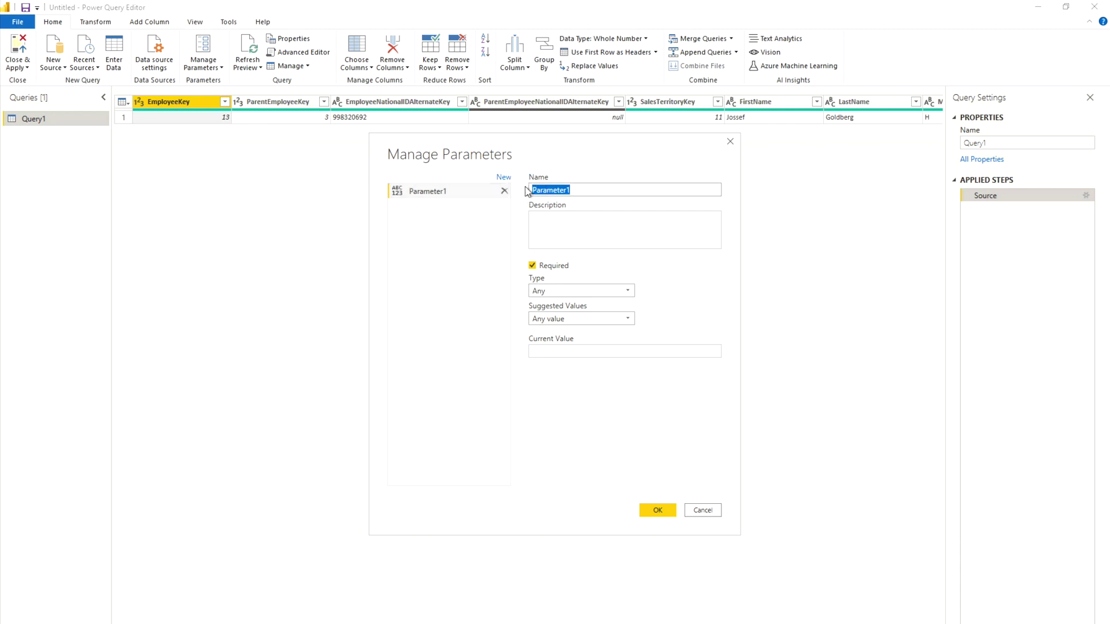
type("E")
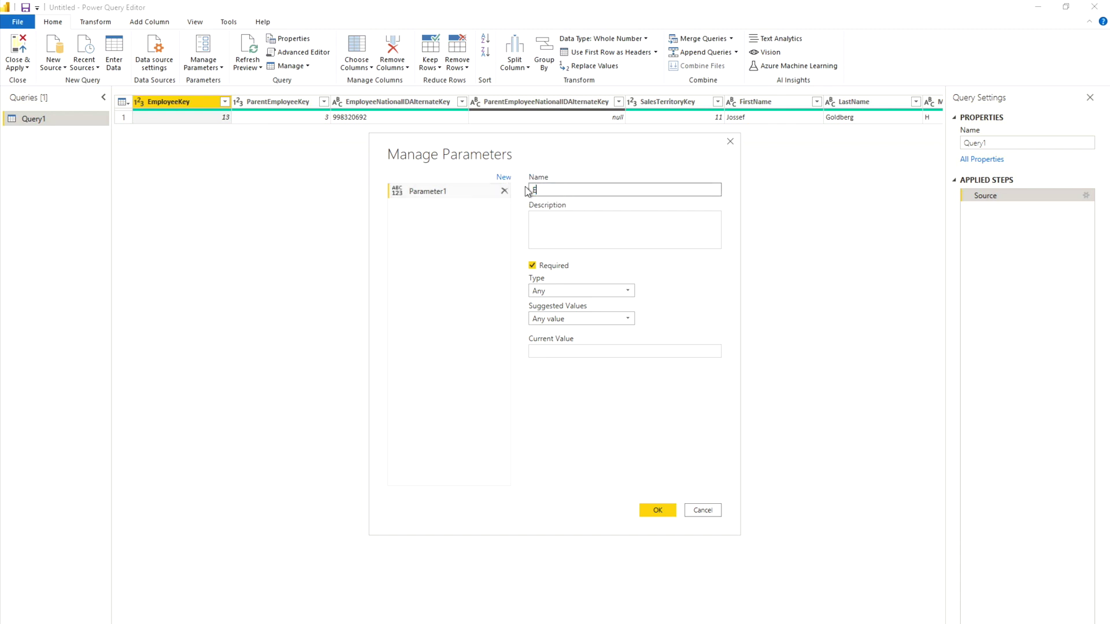
type("mployeeKye")
left_click(620, 224)
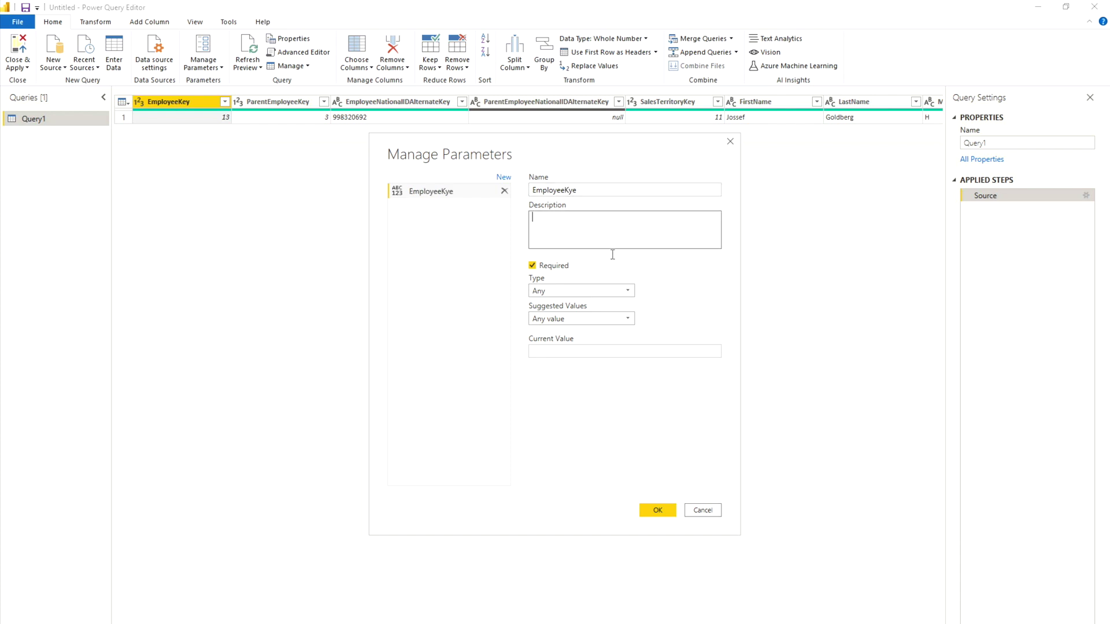
Set the EmployeeKye parameter's type to Text and its current value to 13, and save the parameter.
left_click(613, 297)
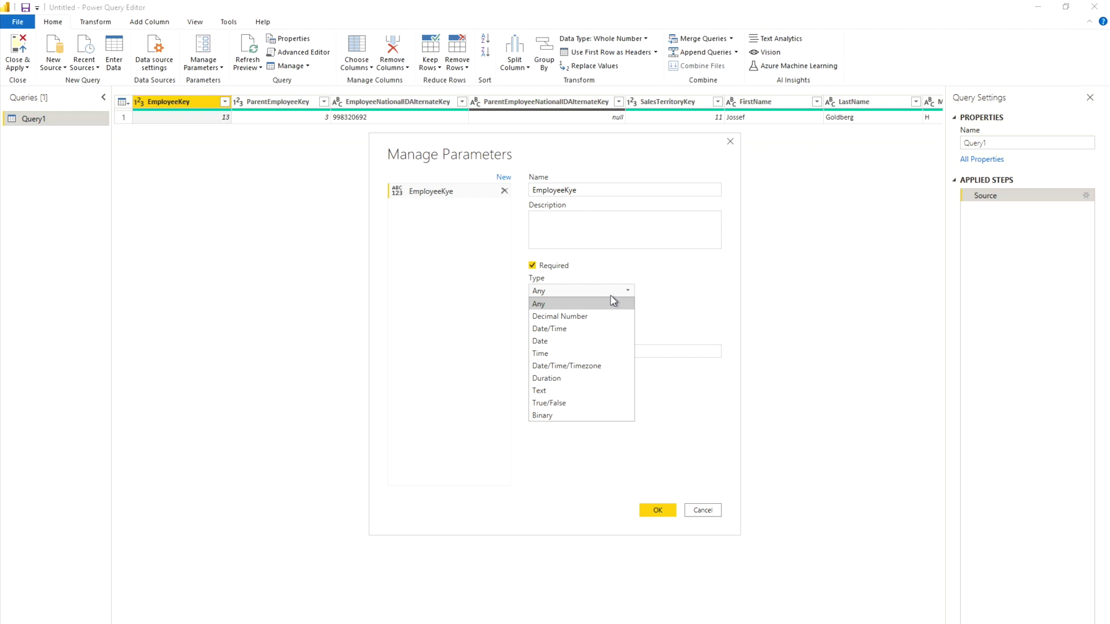
left_click(560, 391)
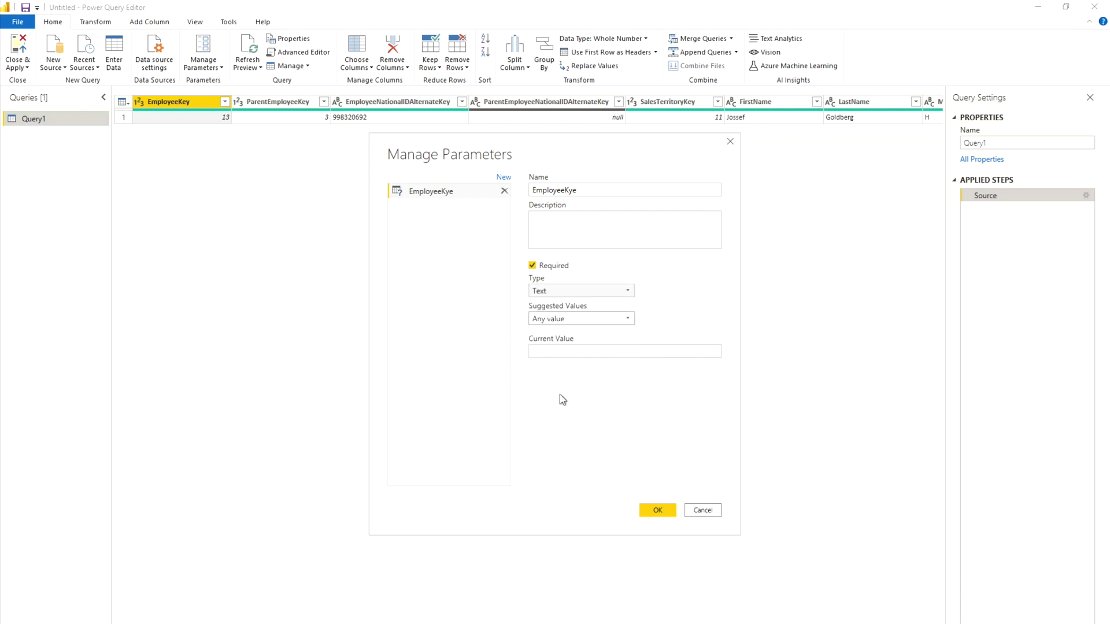
left_click(579, 352)
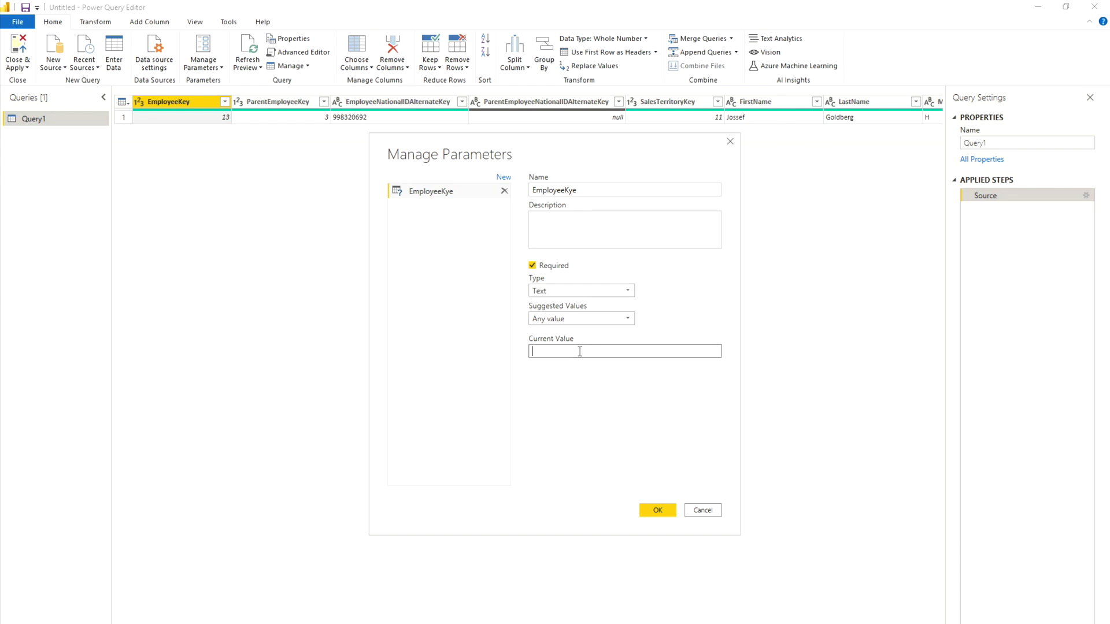
type("13")
left_click(659, 511)
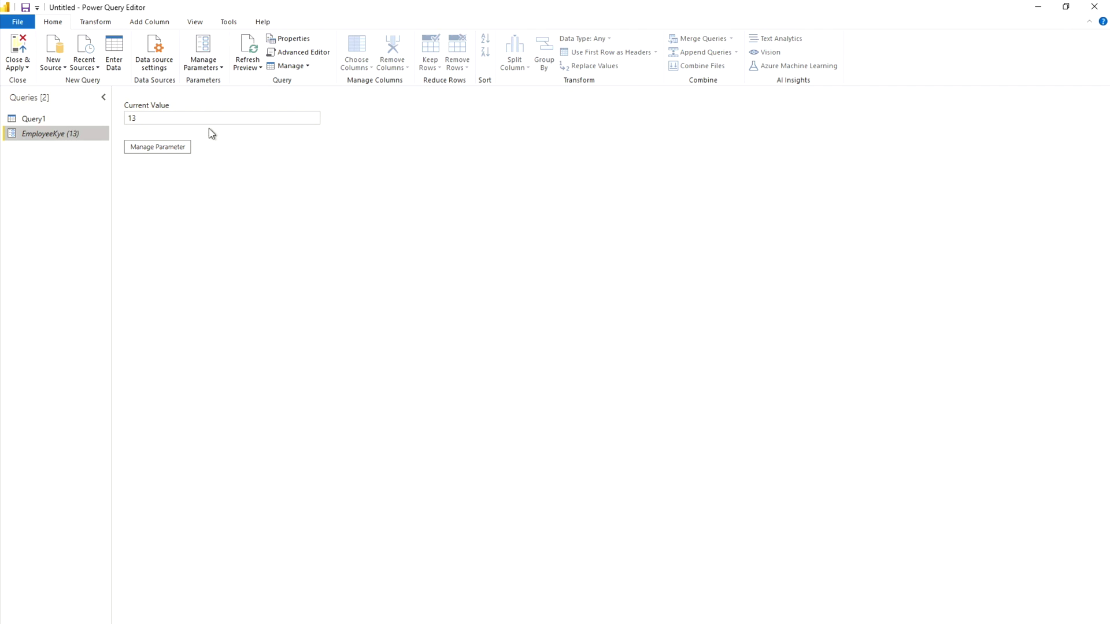
In Query1's source code, replace the hard-coded 13 in the WHERE clause with &EmployeeKye after the closing quote, and apply the edit.
left_click(65, 120)
right_click(65, 120)
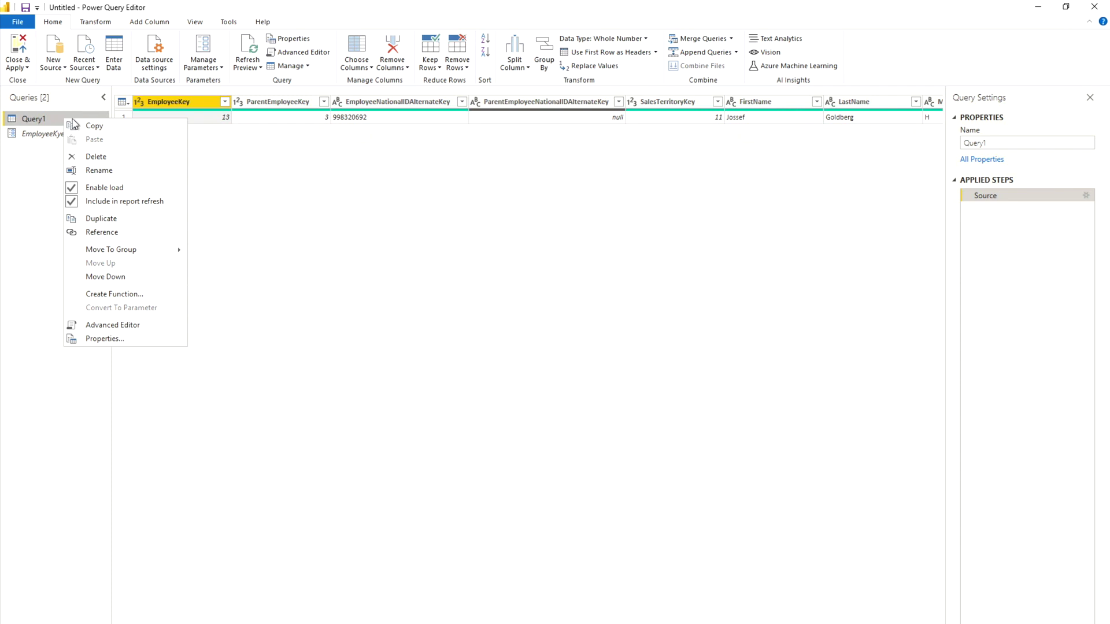
left_click(113, 326)
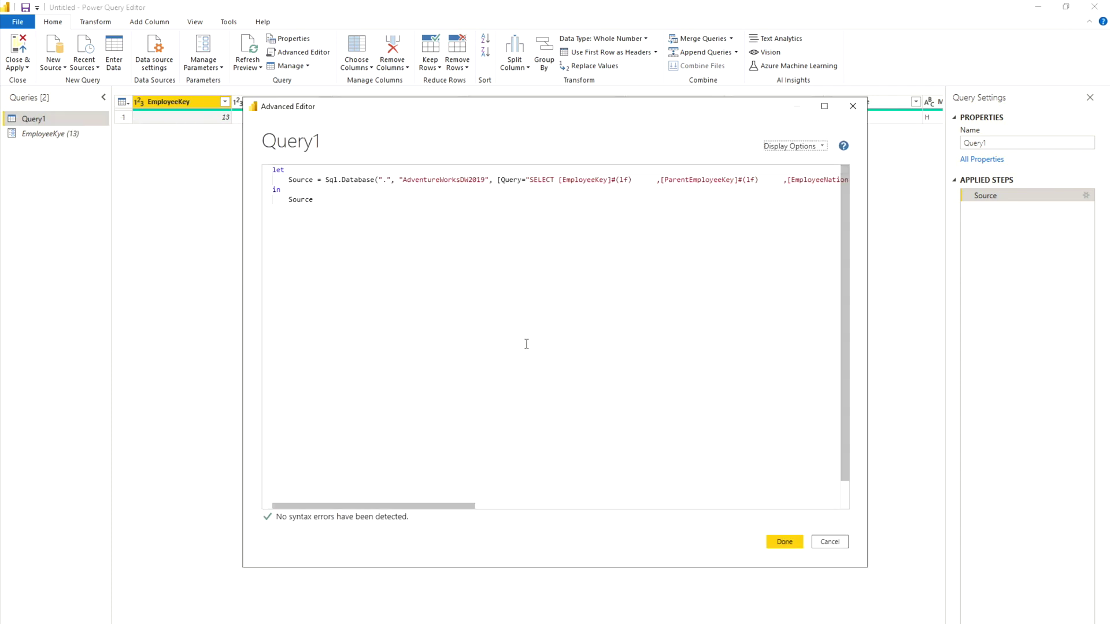
left_click(578, 505)
left_click_drag(585, 509, 852, 516)
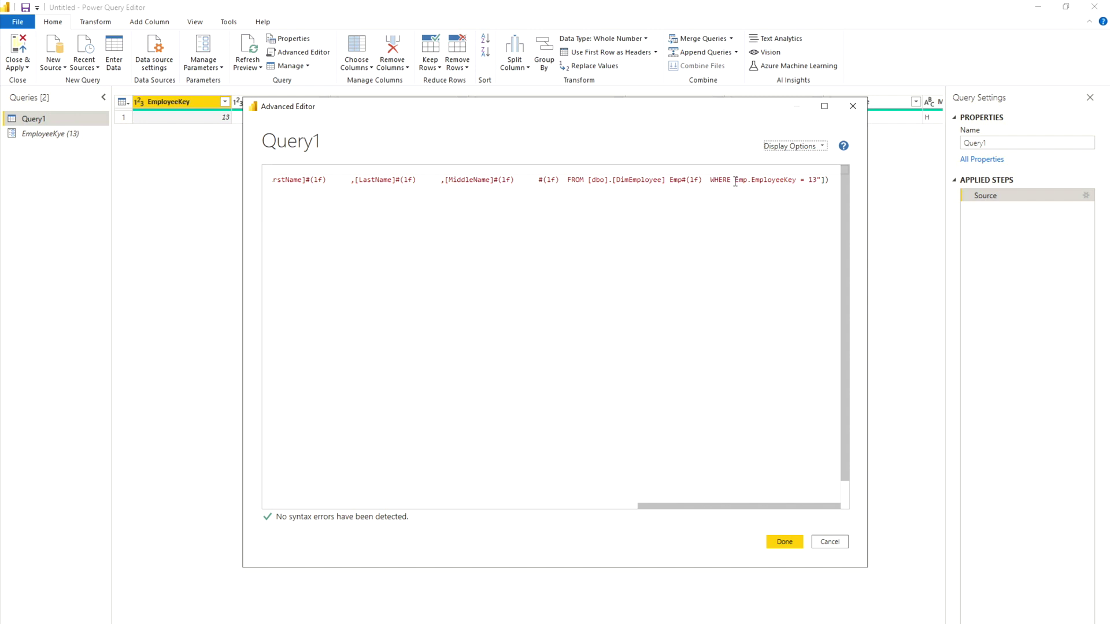
double_click(812, 180)
key("BackSpace")
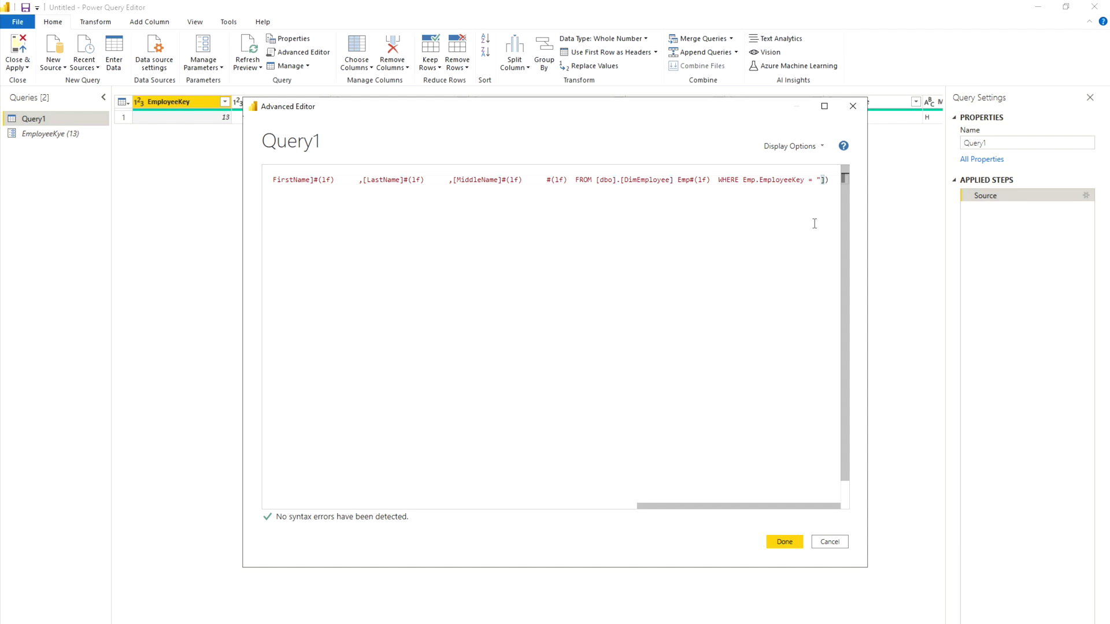
type("&")
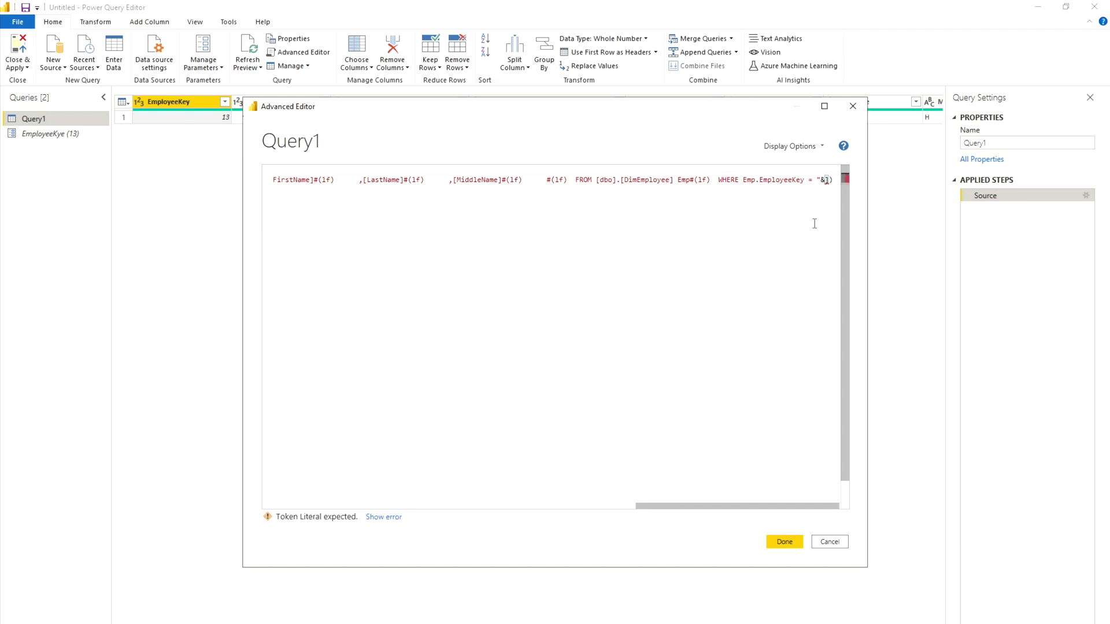
type("Emp")
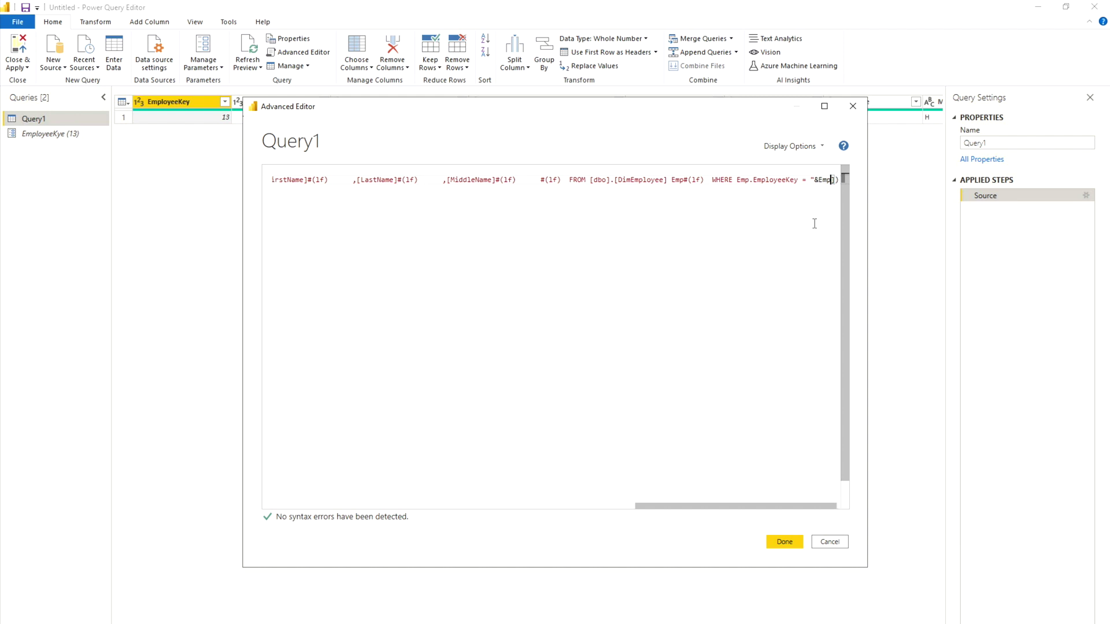
type("loyee")
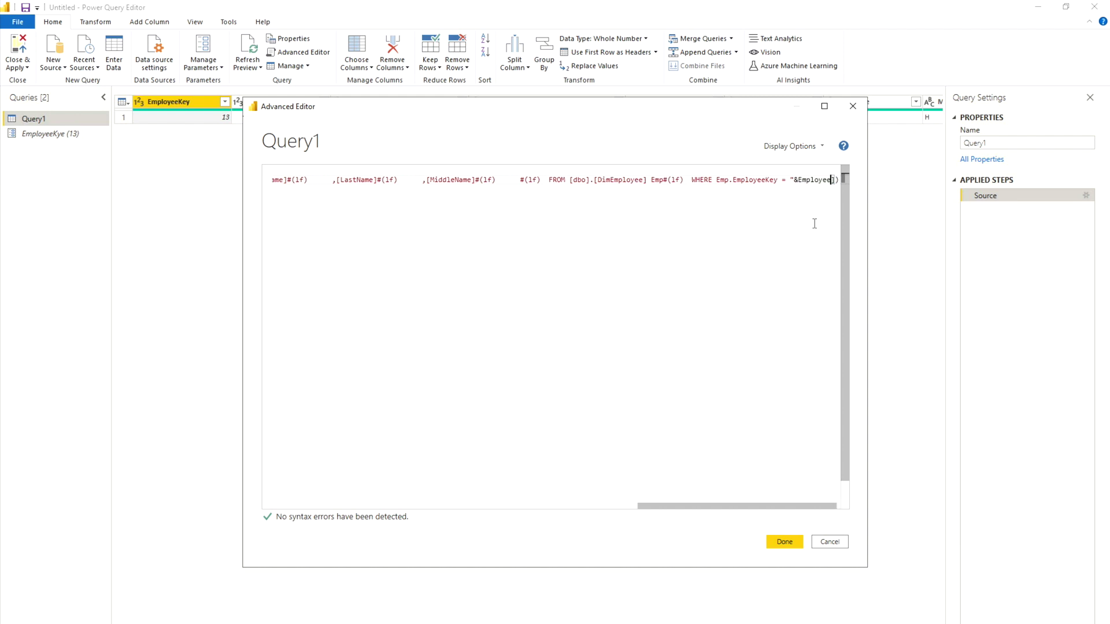
type("Kye")
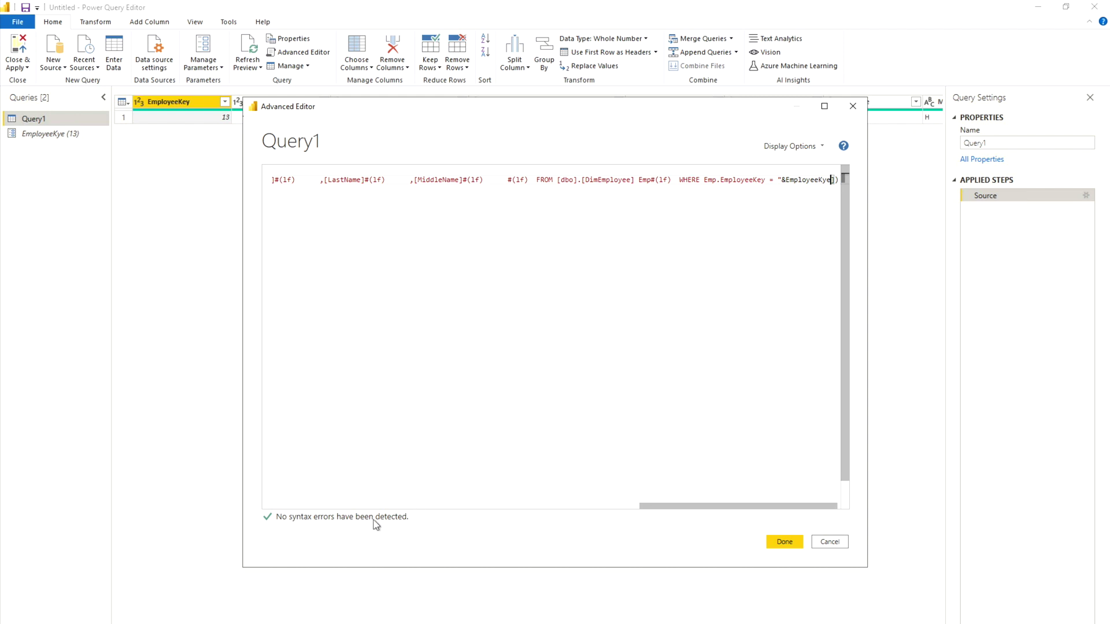
left_click(784, 544)
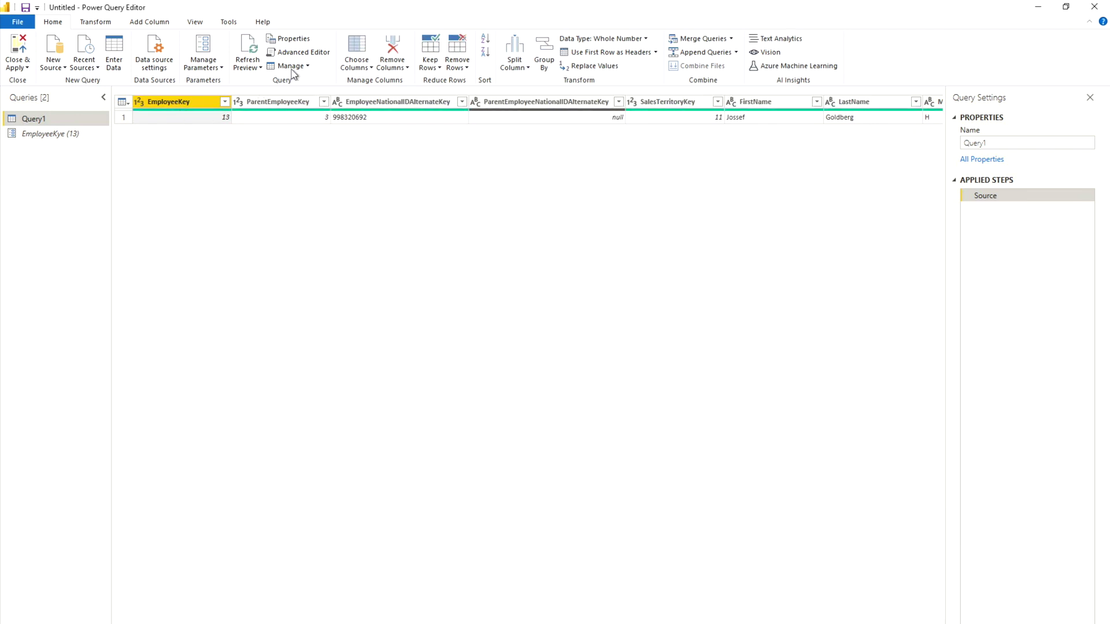
Review the parameterised WHERE clause at the end of Query1's source code and close it without changes.
left_click(300, 53)
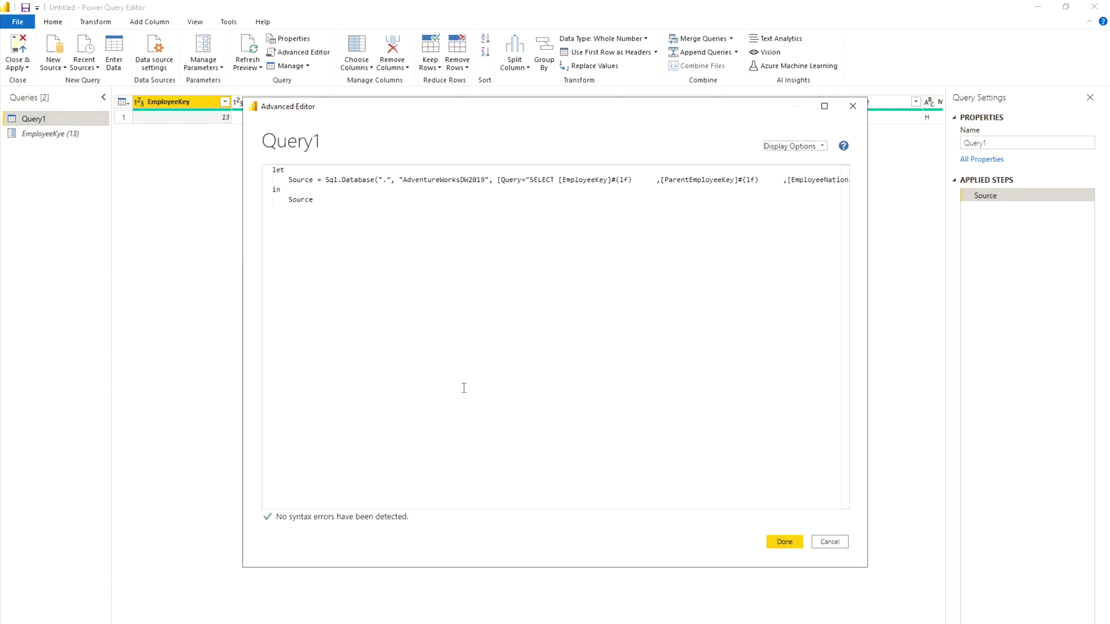
left_click_drag(441, 508, 805, 520)
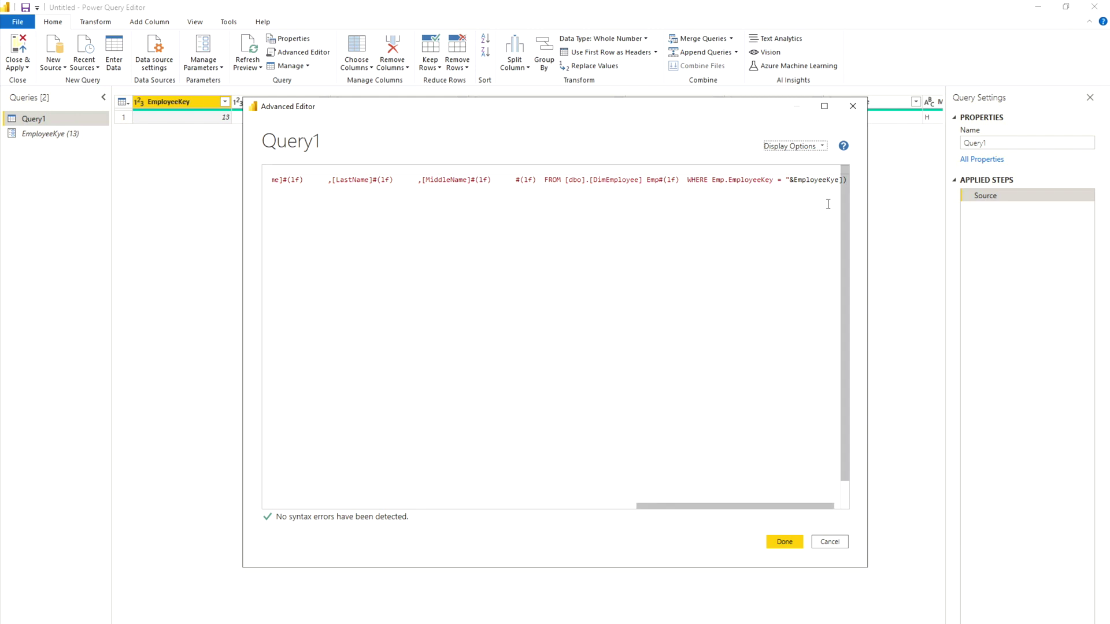
left_click(824, 547)
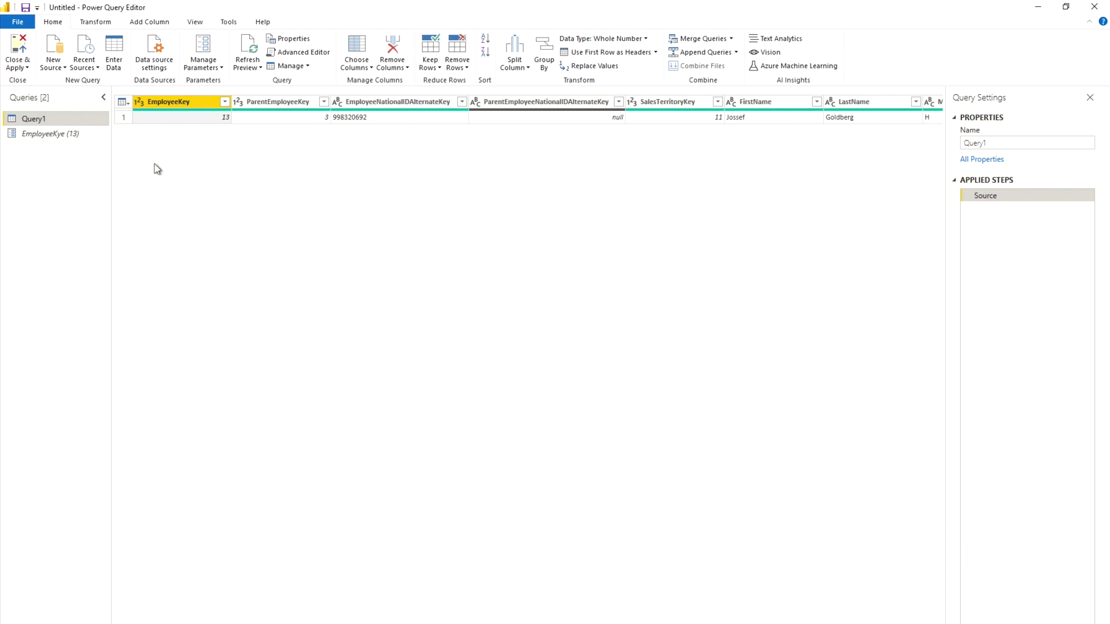
Set the current value of the EmployeeKye parameter to 15.
left_click(74, 136)
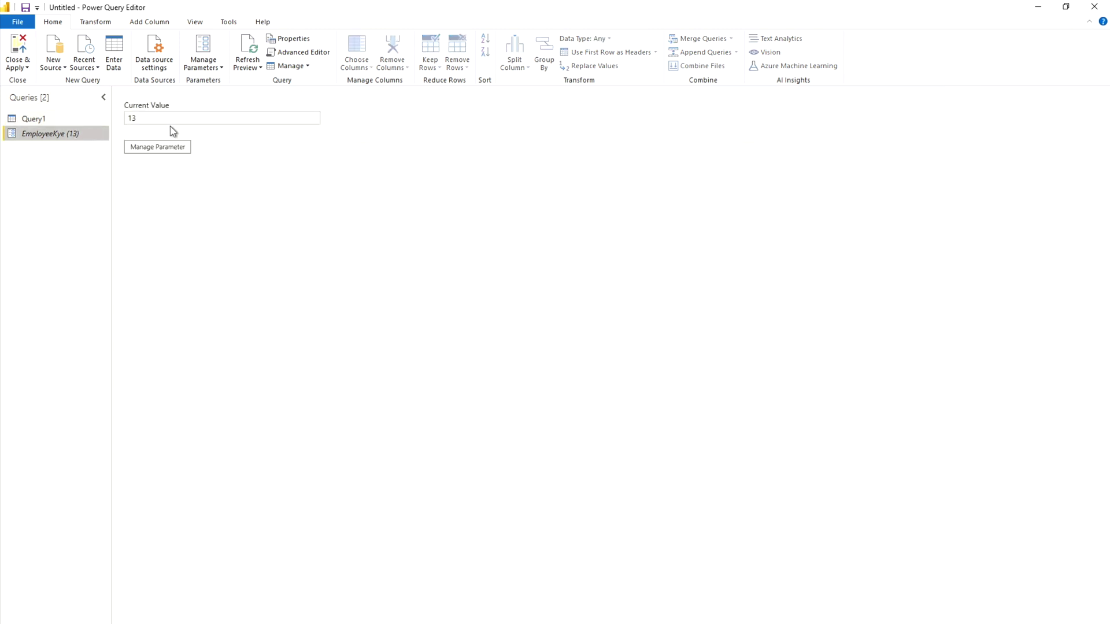
left_click(144, 119)
double_click(144, 118)
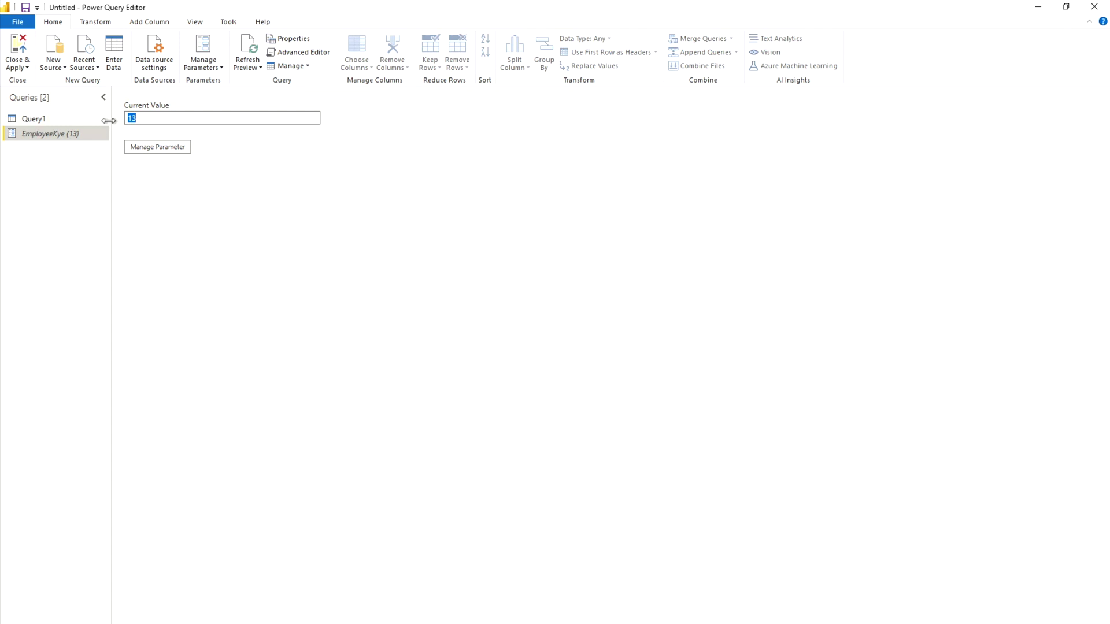
type("15")
left_click(201, 259)
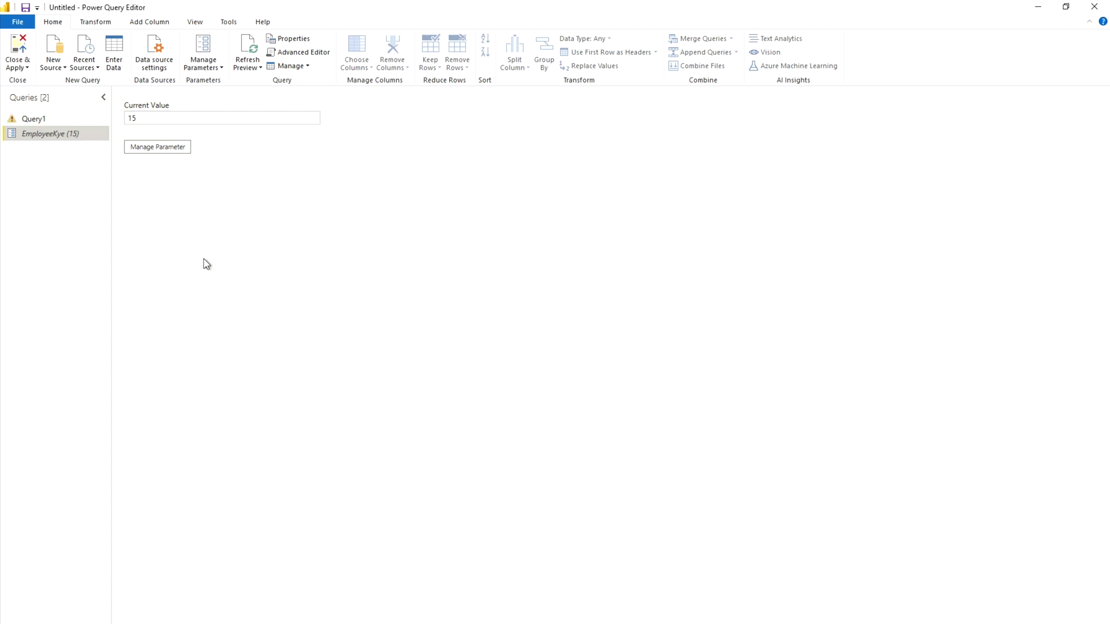
Grant Query1 permission to run its native database query for EmployeeKey 15.
left_click(56, 123)
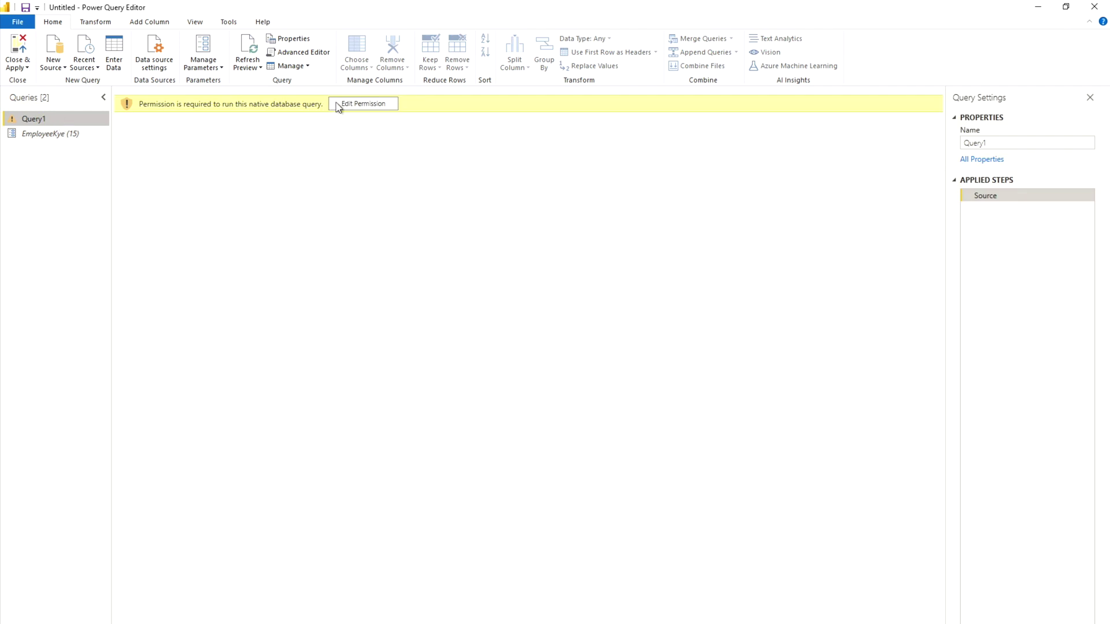
left_click(355, 105)
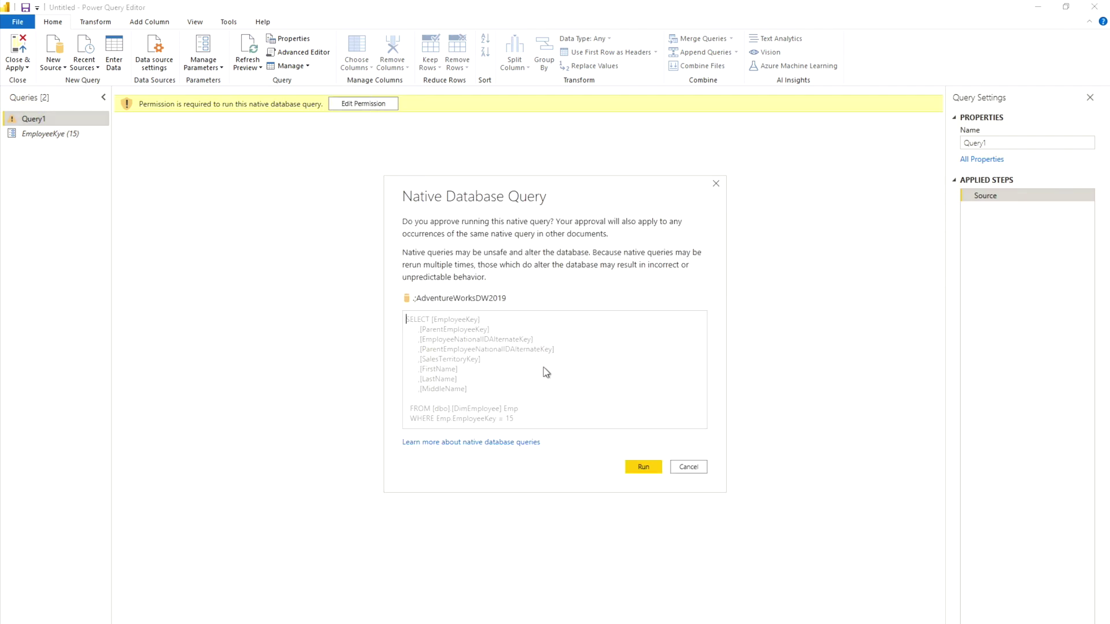
left_click(646, 468)
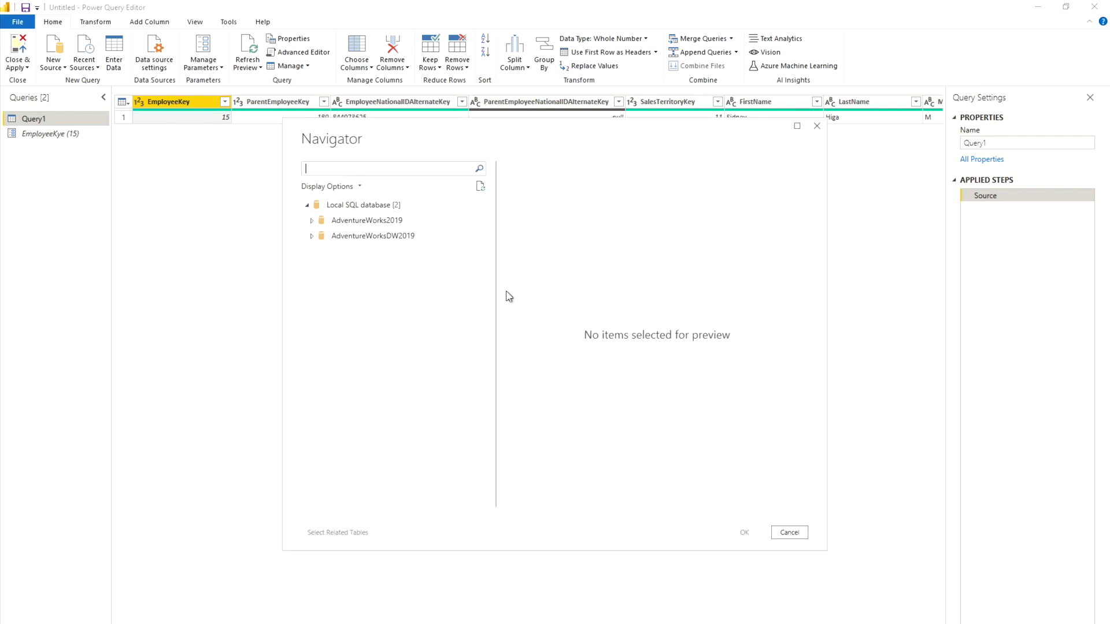
Add the DimEmployee table from AdventureWorksDW2019 as a new query and refresh its preview.
left_click(311, 236)
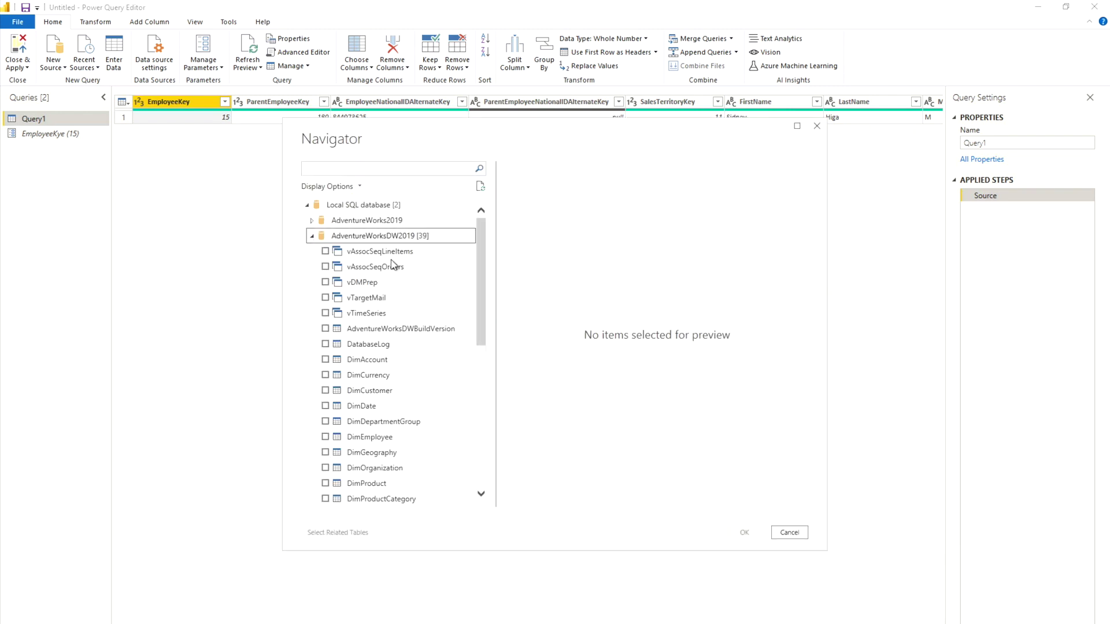
left_click(325, 437)
left_click(744, 532)
left_click(624, 400)
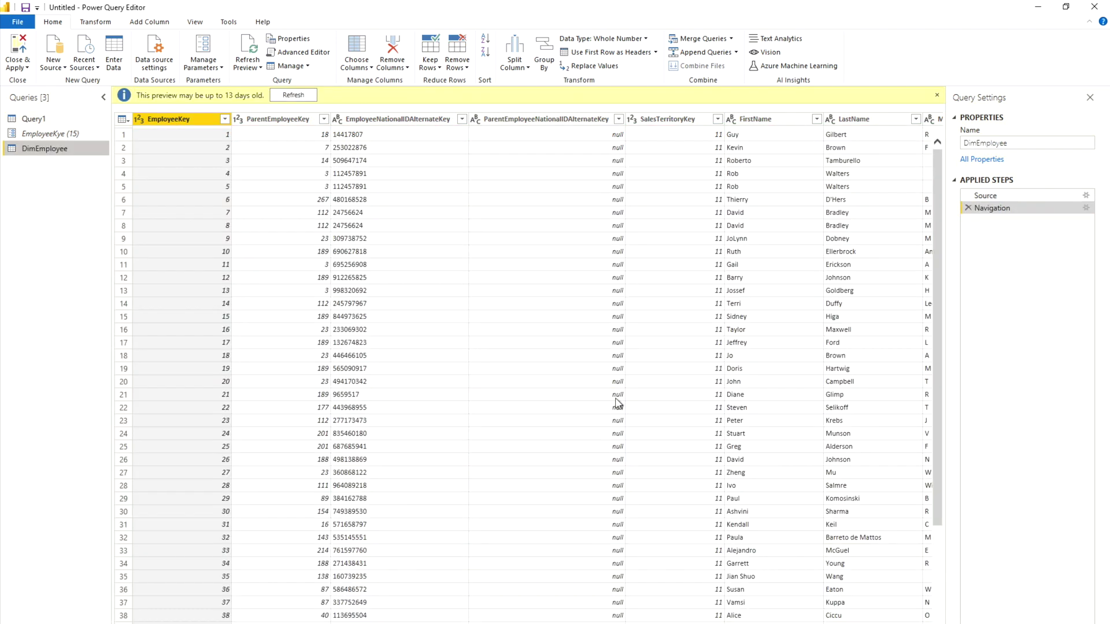
left_click(293, 95)
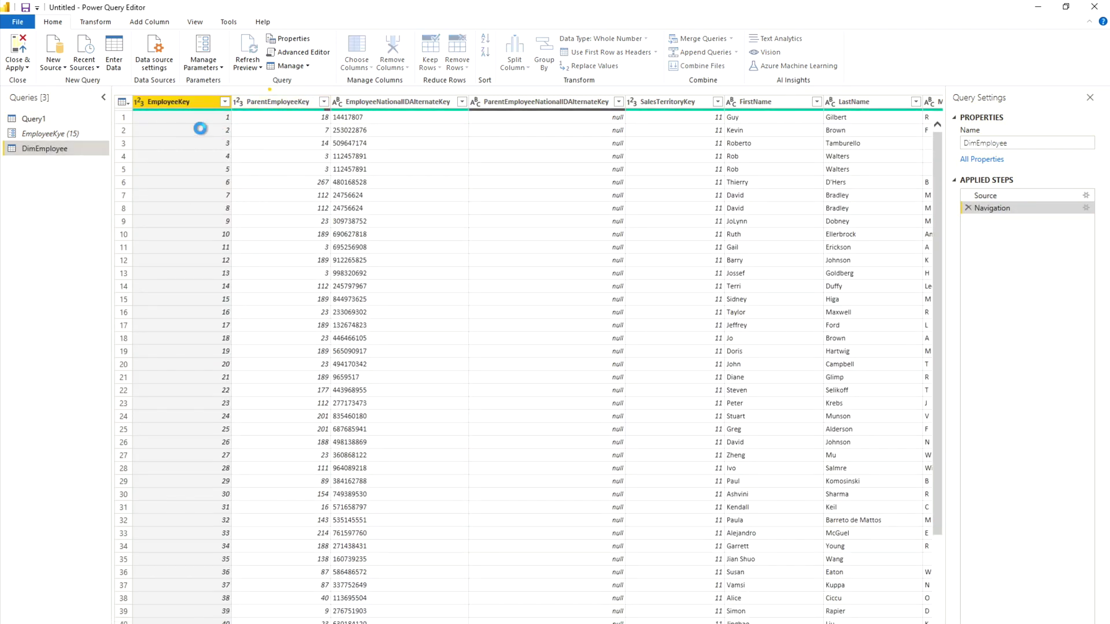
Keep only the EmployeeKey column in the DimEmployee query and rename the query EmpKeys.
right_click(195, 107)
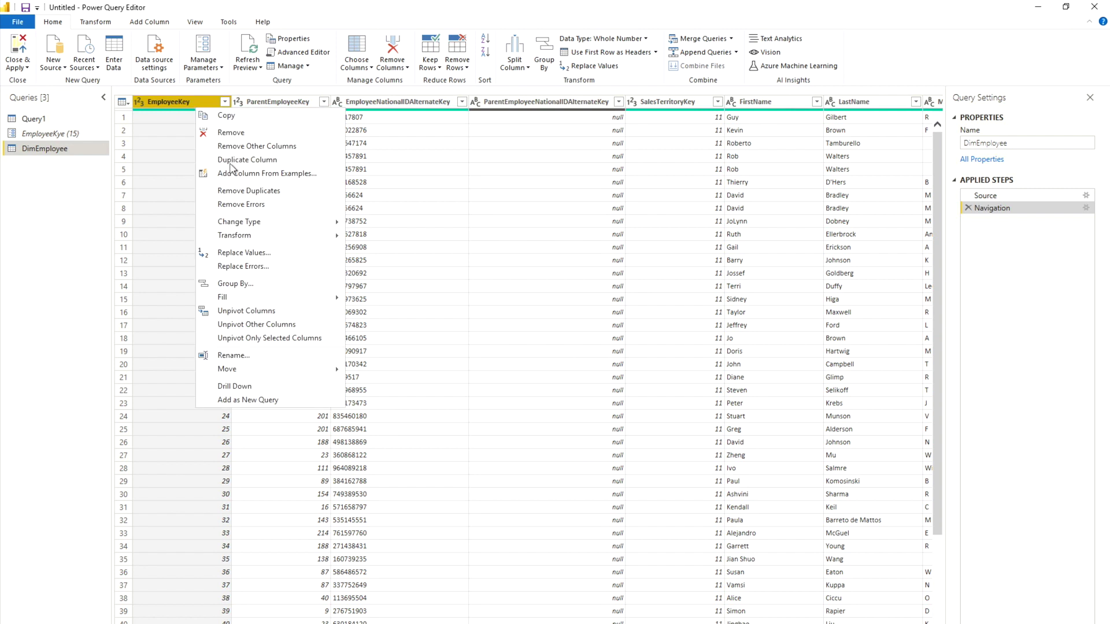
left_click(263, 146)
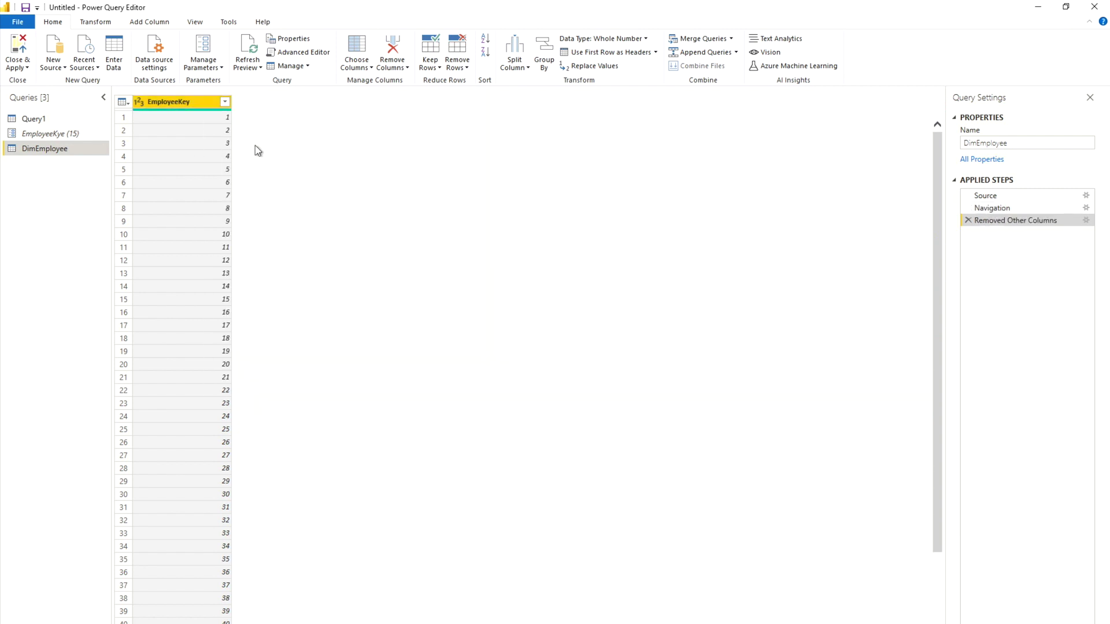
double_click(70, 149)
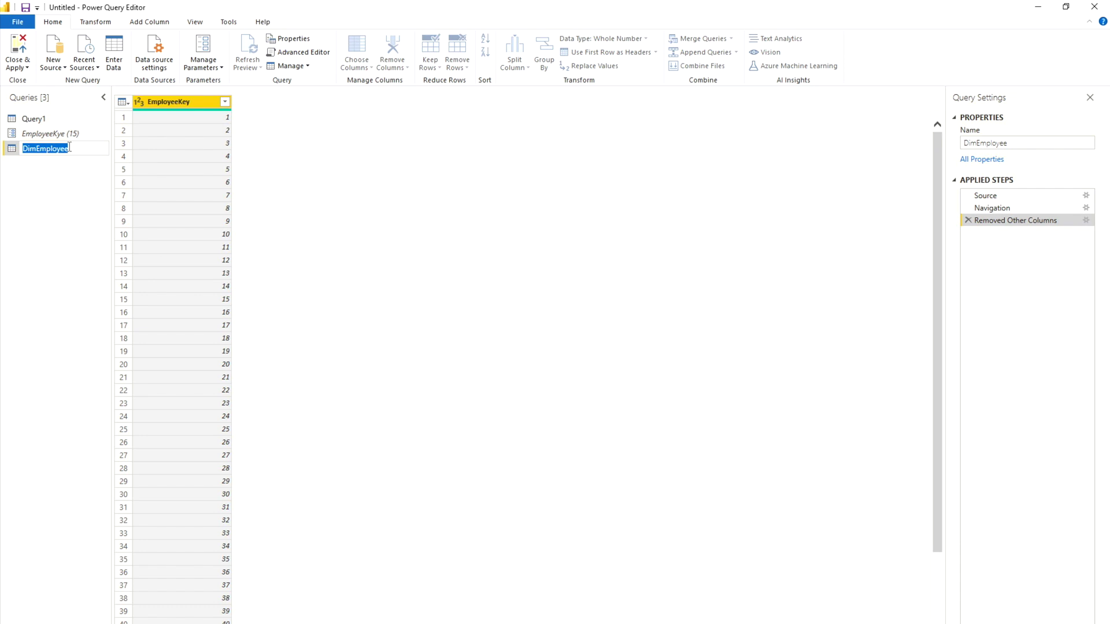
type("EmpKeys")
key("Return")
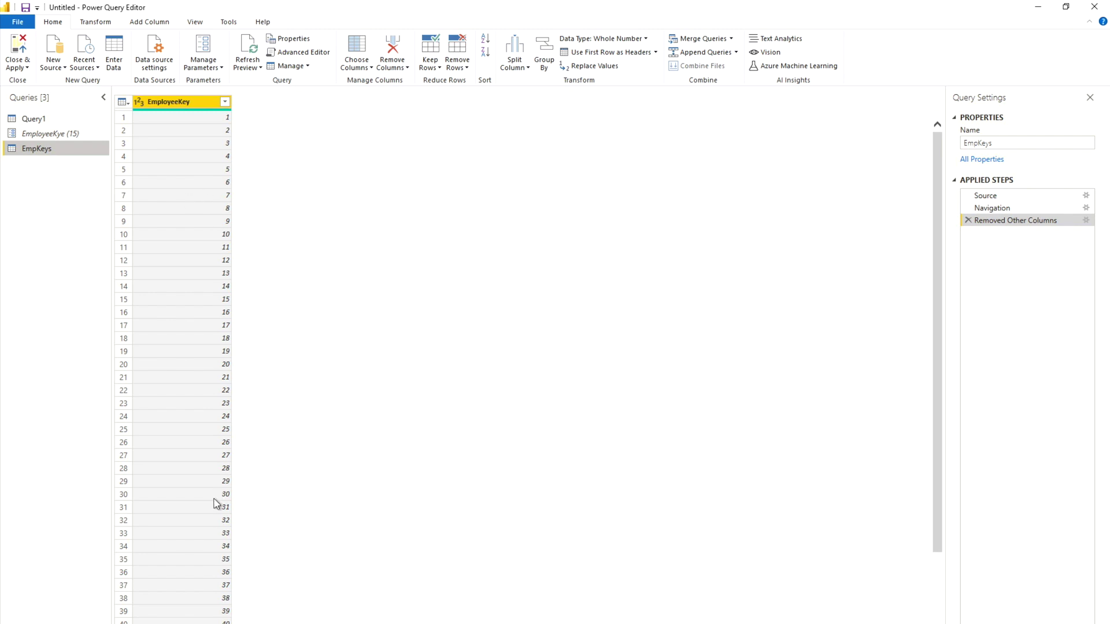
Change the data type of the EmployeeKey column in EmpKeys to Text.
scroll(215, 502, "down", 3)
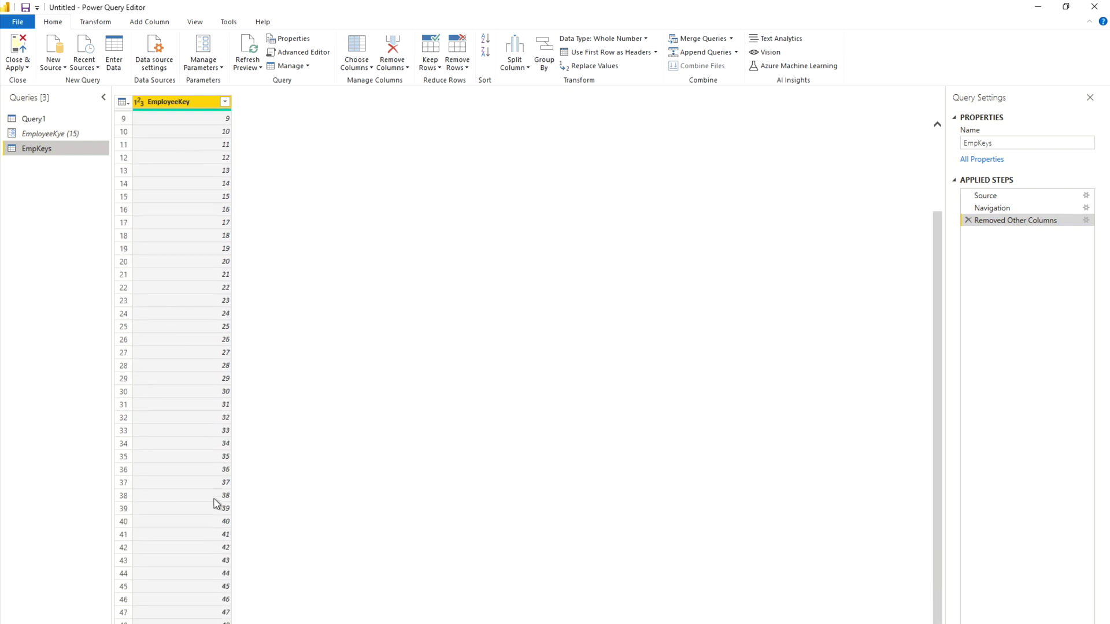
scroll(215, 503, "up", 3)
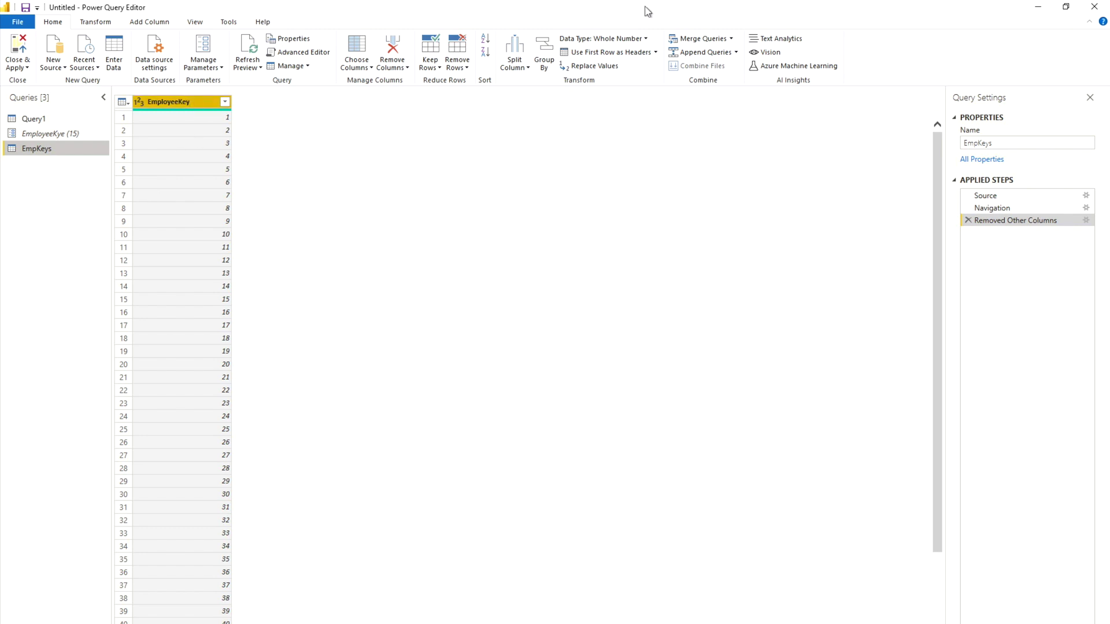
left_click(646, 39)
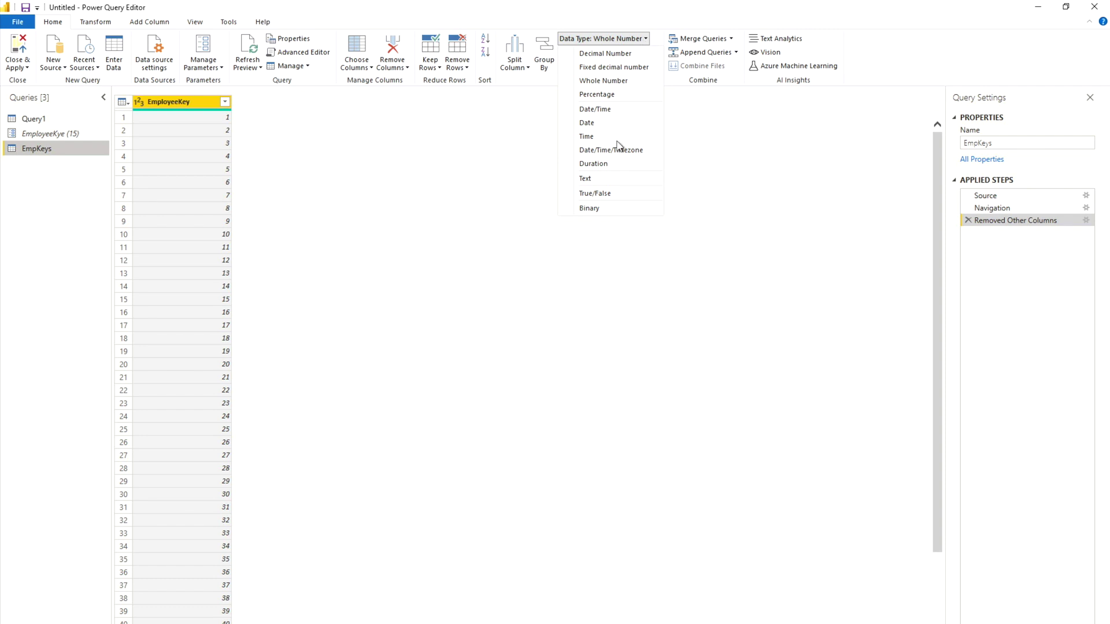
left_click(604, 180)
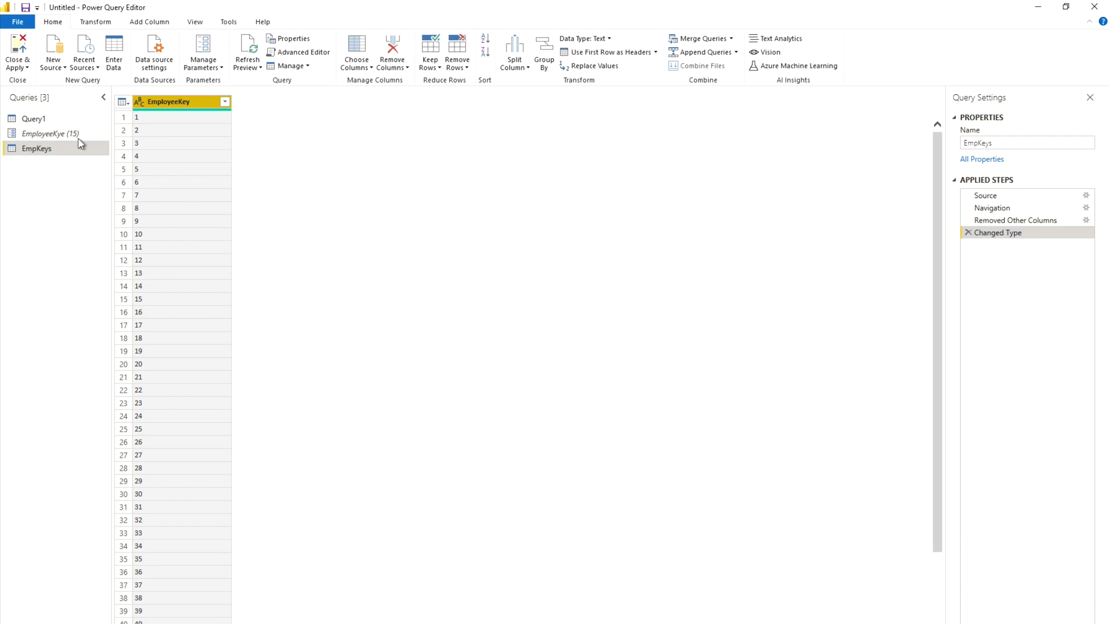
Create a custom function named EmpIDFunction from Query1.
left_click(46, 122)
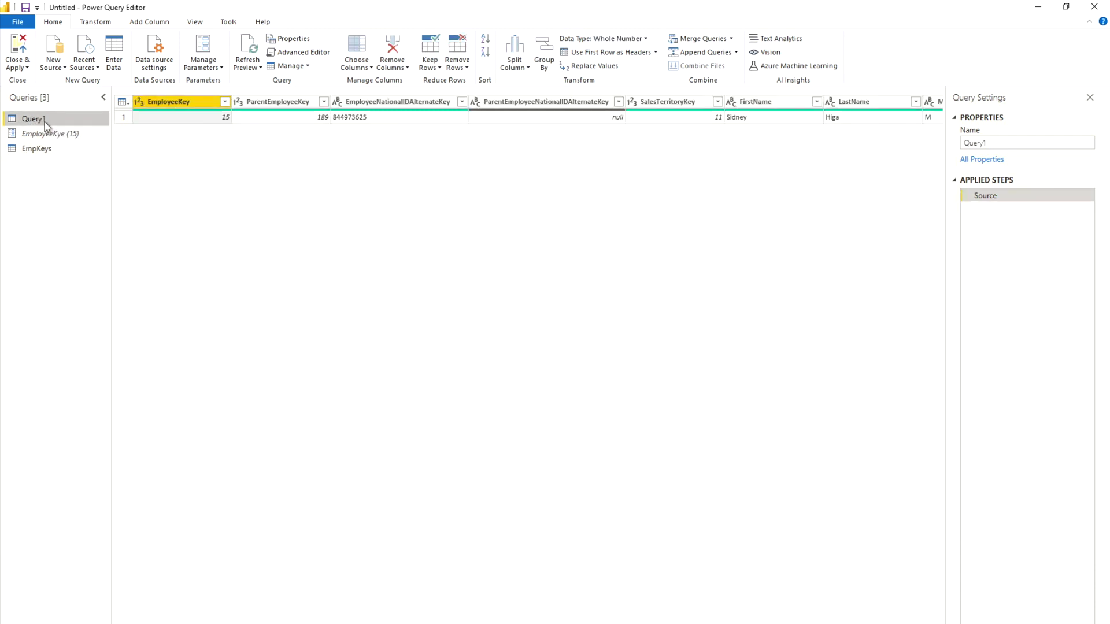
right_click(46, 123)
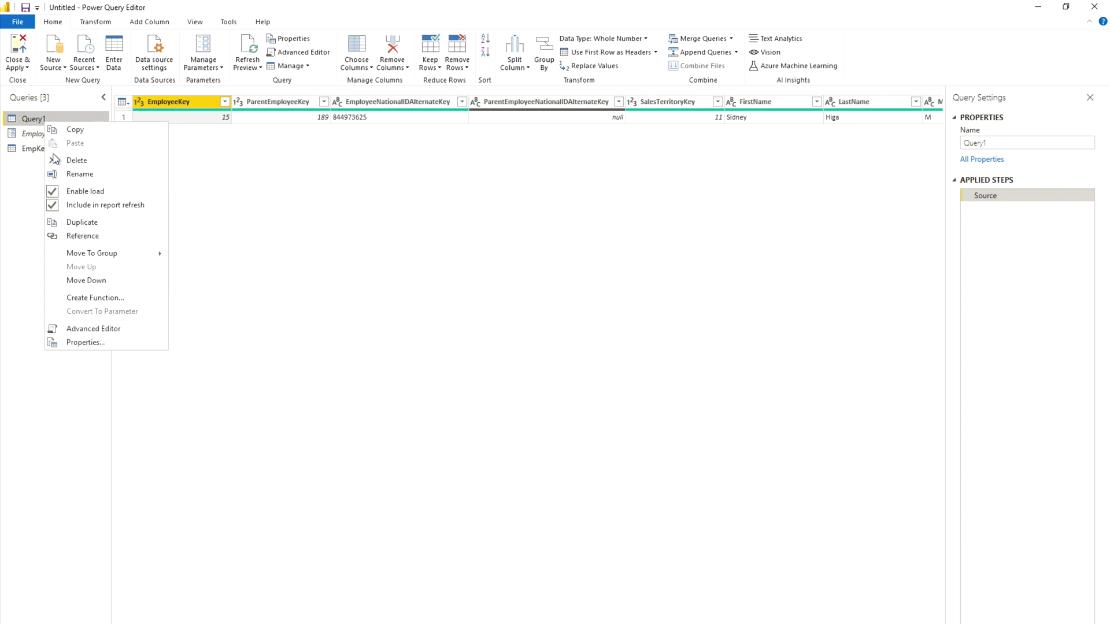
left_click(109, 300)
type("EmplDFunction")
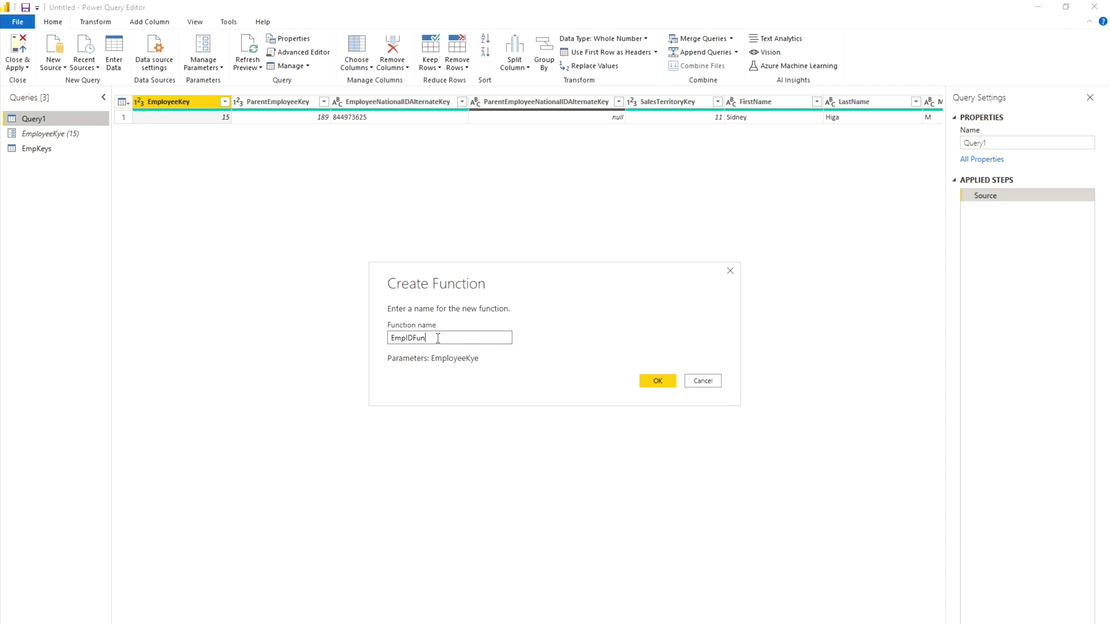
left_click(659, 380)
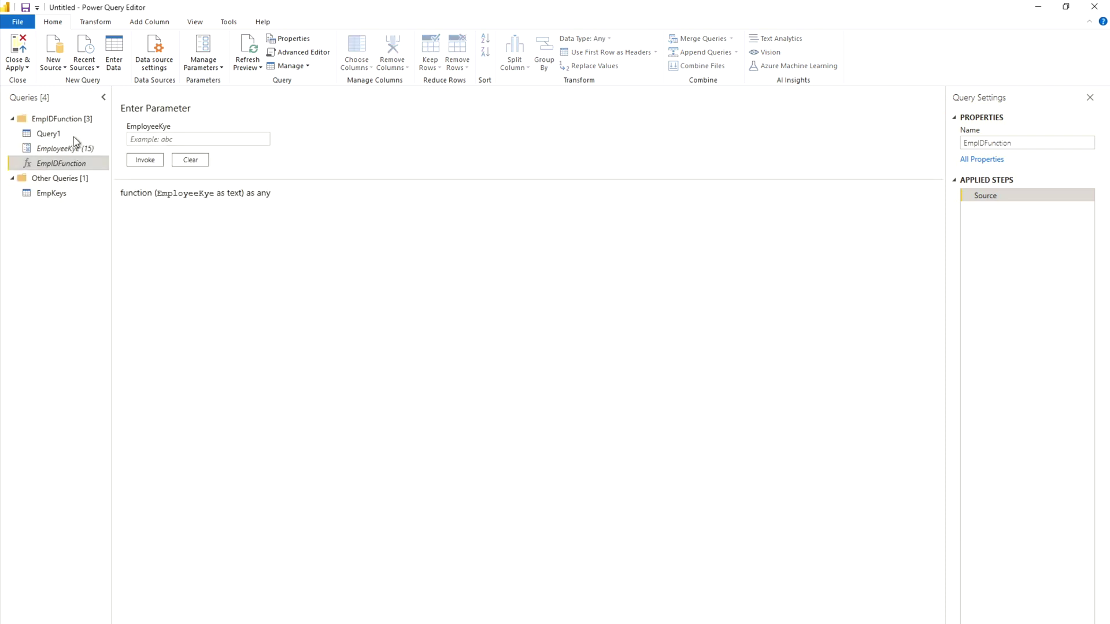
Exclude Query1 from the data load by turning off its Enable load option.
left_click(46, 134)
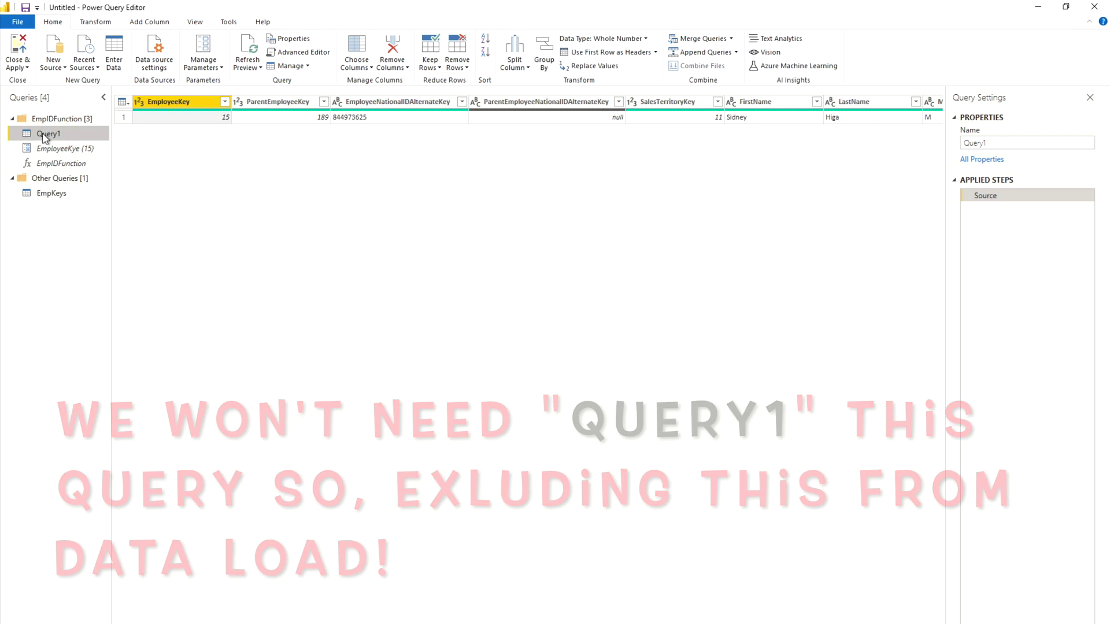
right_click(46, 138)
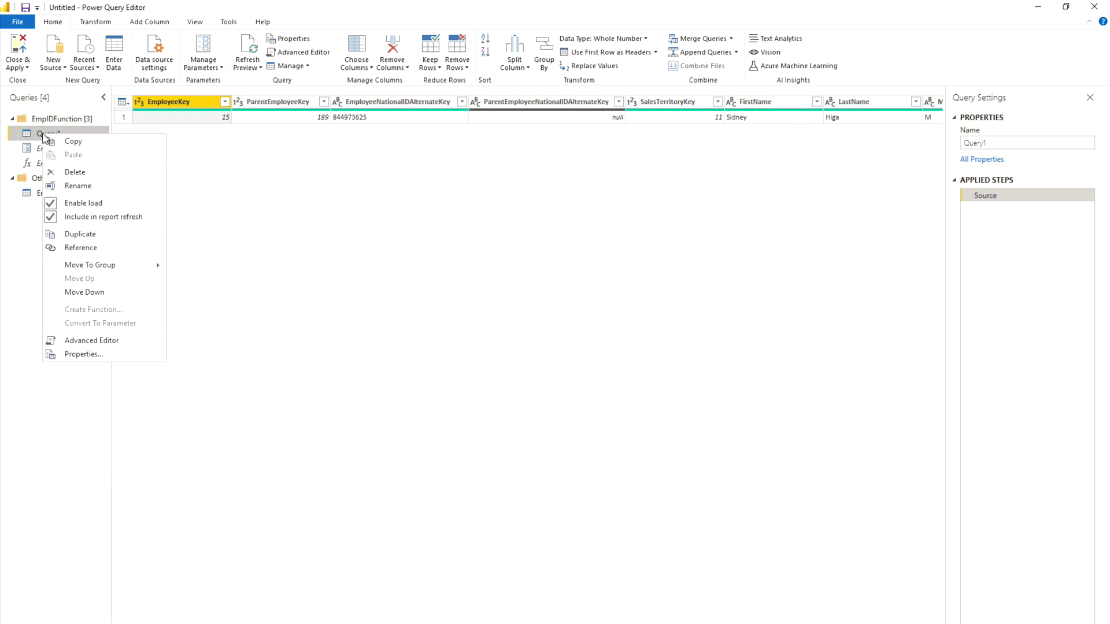
left_click(67, 204)
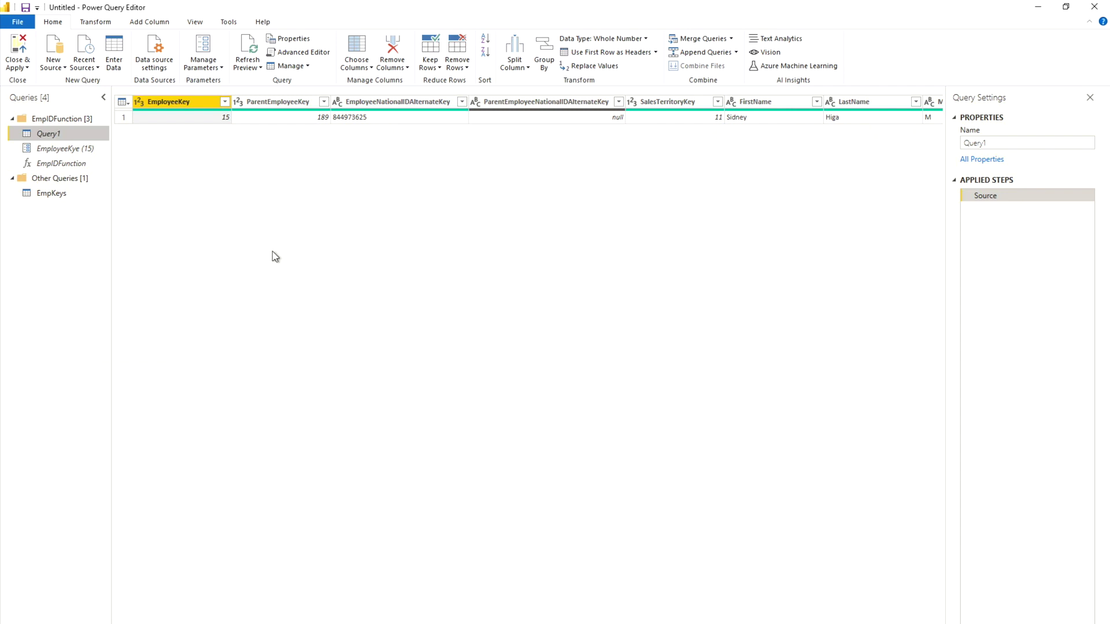
Add an EmpKeyFun column to EmpKeys by invoking EmpIDFunction with the EmployeeKey column, and approve its native database query for EmployeeKey 1.
key("Down")
key("Down")
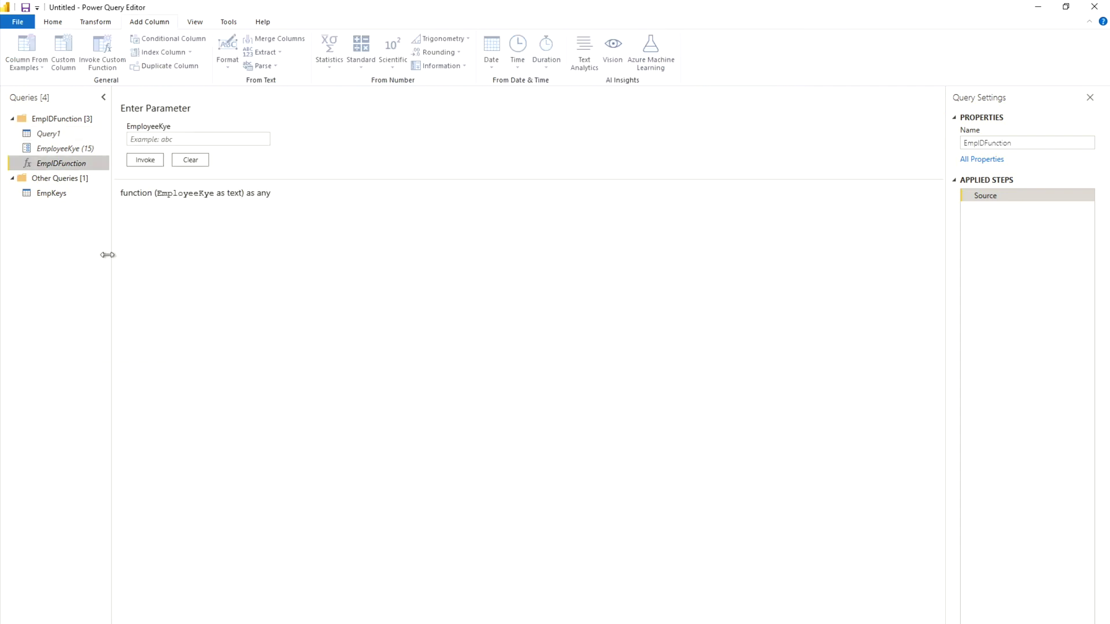
left_click(54, 194)
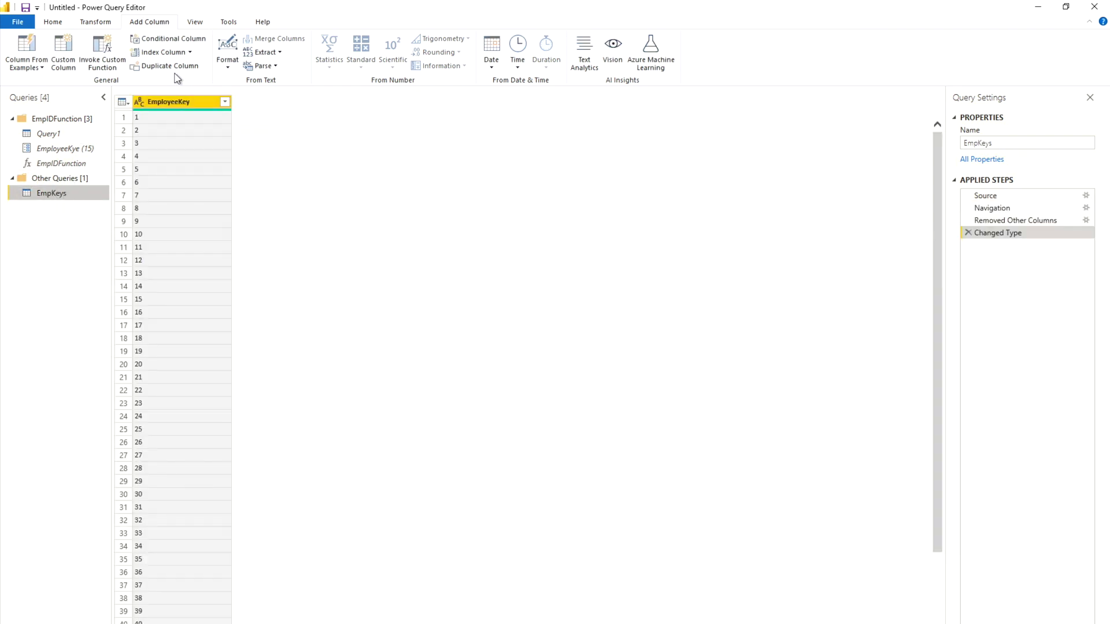
left_click(106, 61)
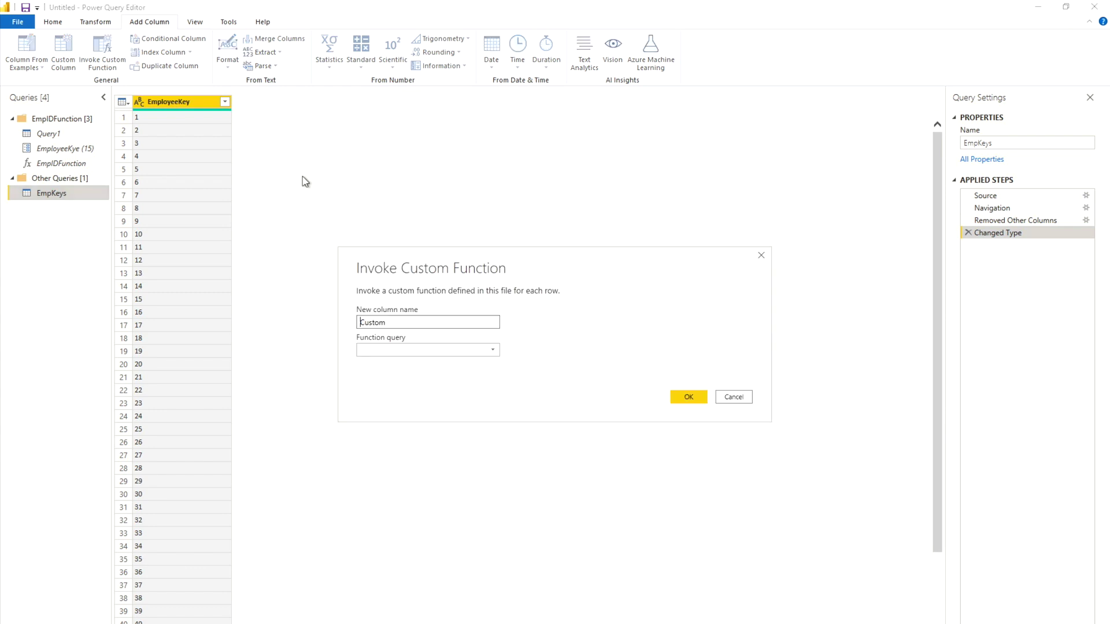
left_click_drag(409, 322, 337, 322)
type("EmpKeyFun")
left_click(430, 352)
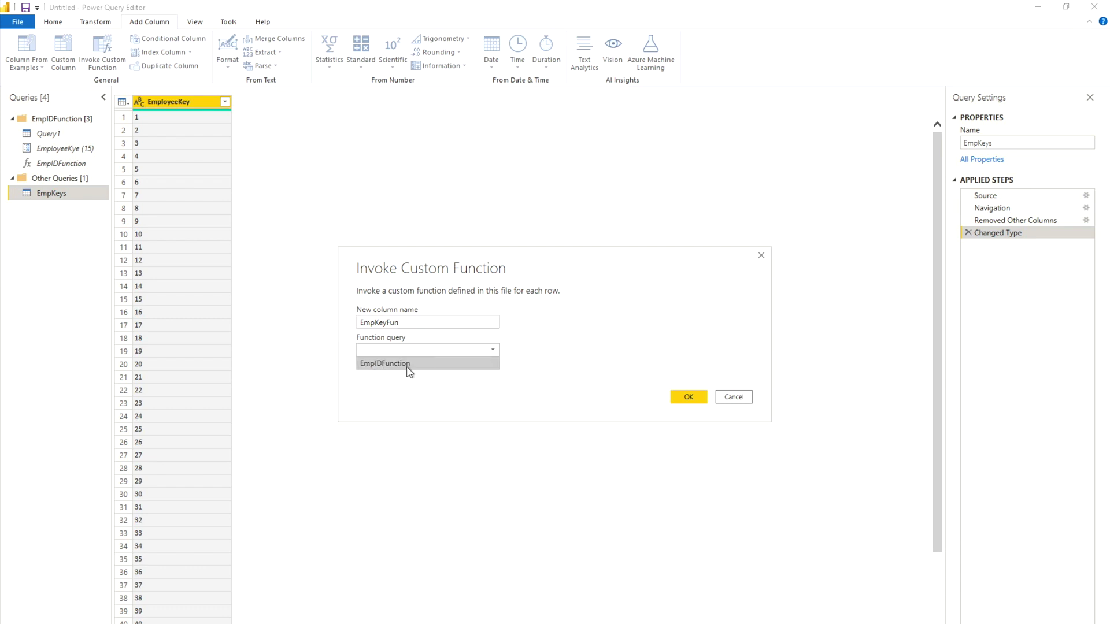
left_click(408, 368)
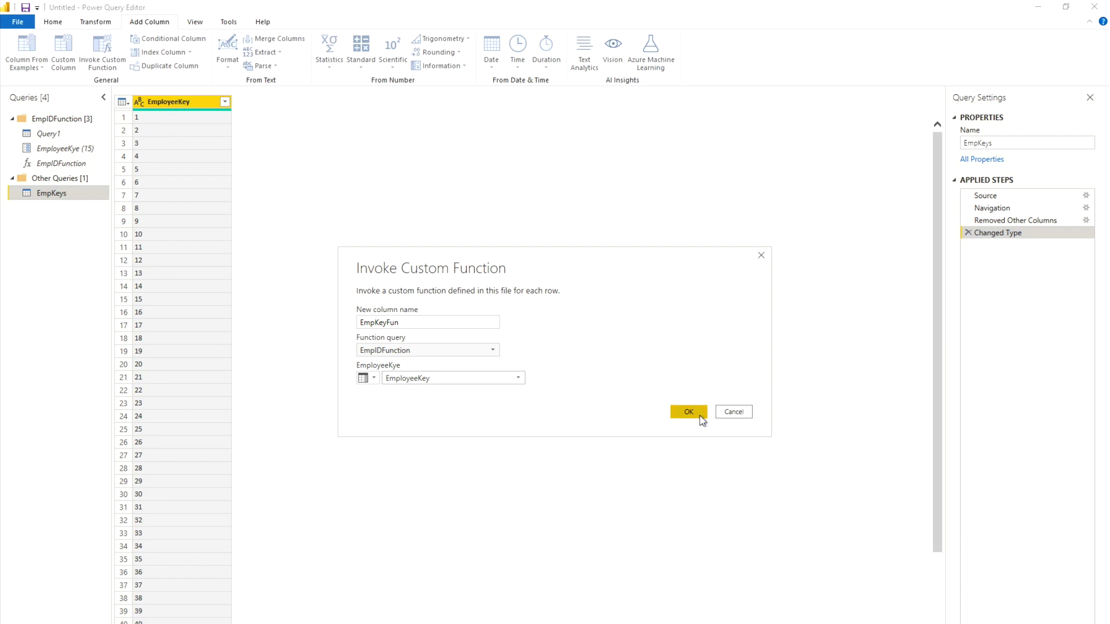
left_click(374, 379)
left_click(553, 433)
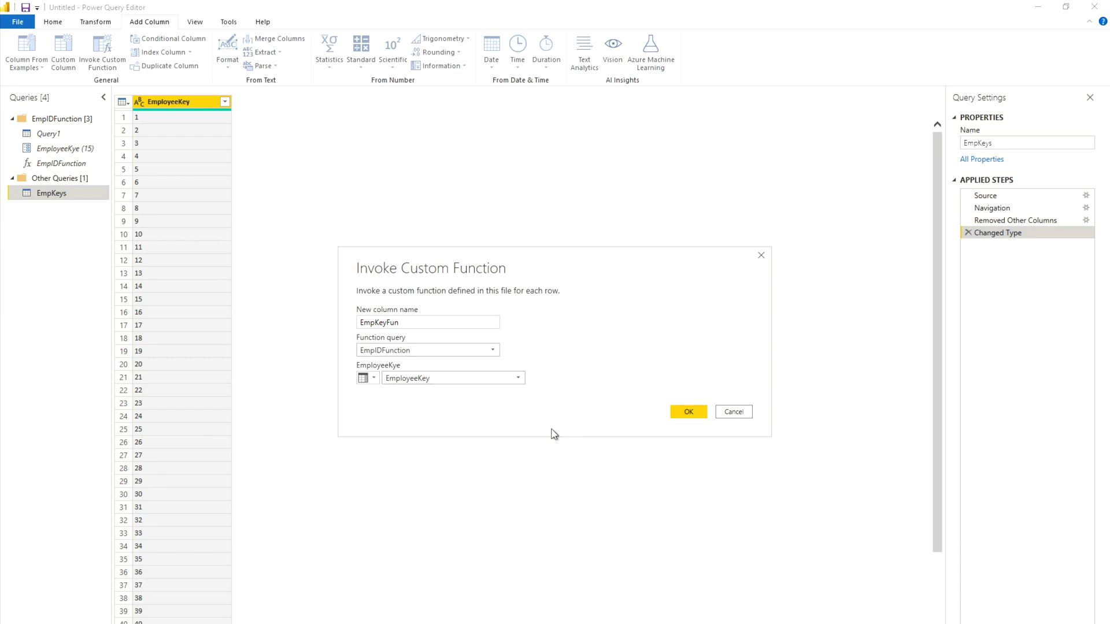
left_click(692, 412)
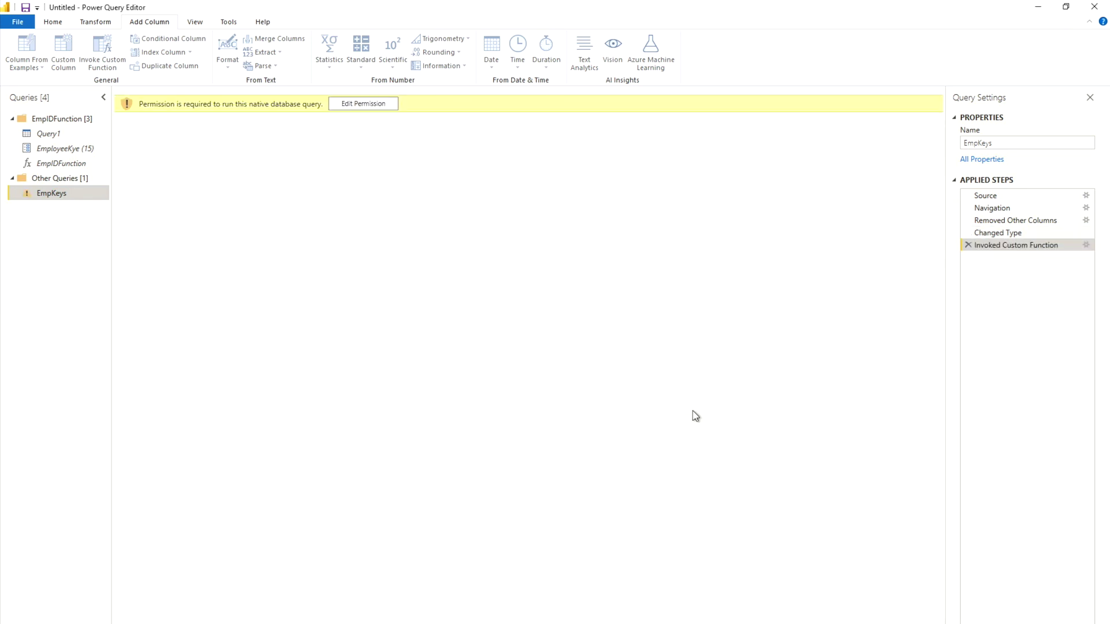
left_click(373, 104)
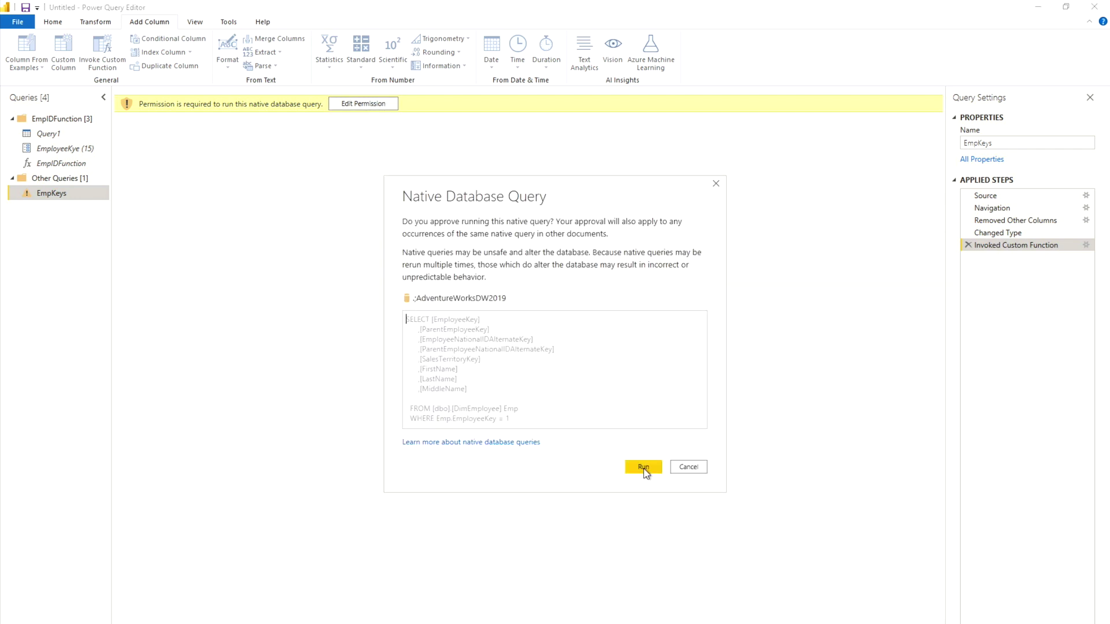
left_click(643, 469)
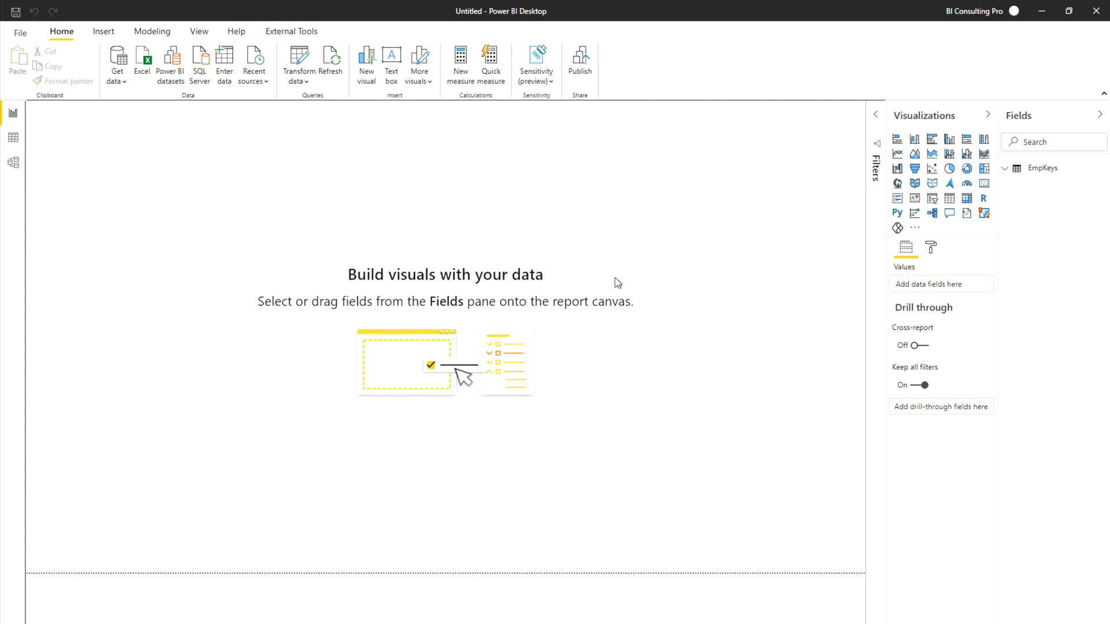
Connect the report to the AdventureWorksDW2019 database on the local SQL Server ".".
left_click(206, 85)
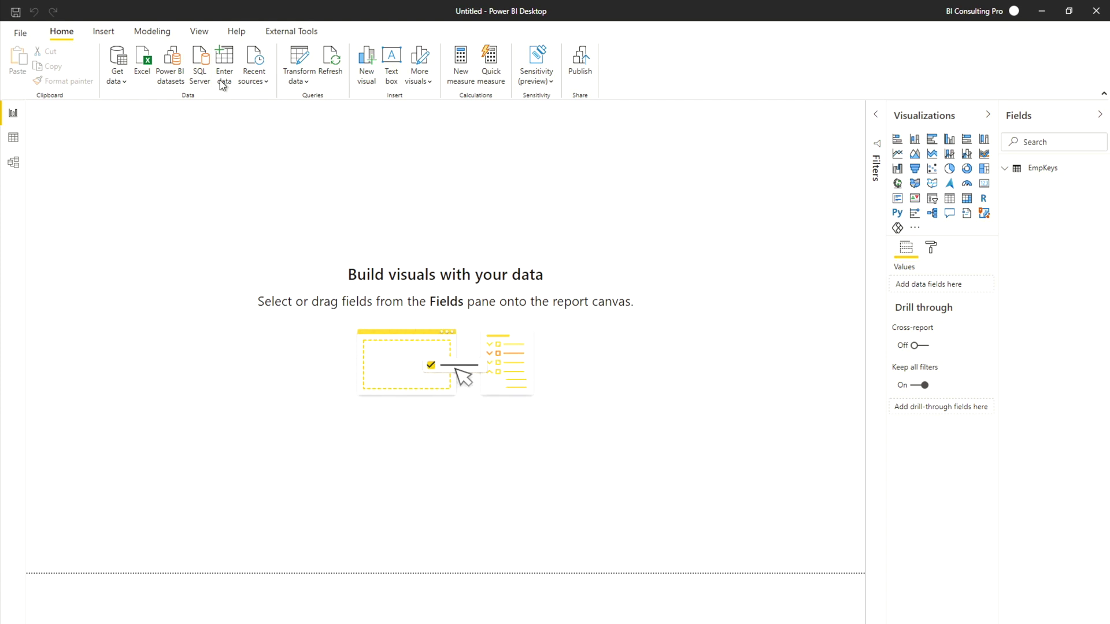
type(".")
left_click(412, 317)
type("As")
type("ventureWorksD")
type("W2019")
left_click(685, 414)
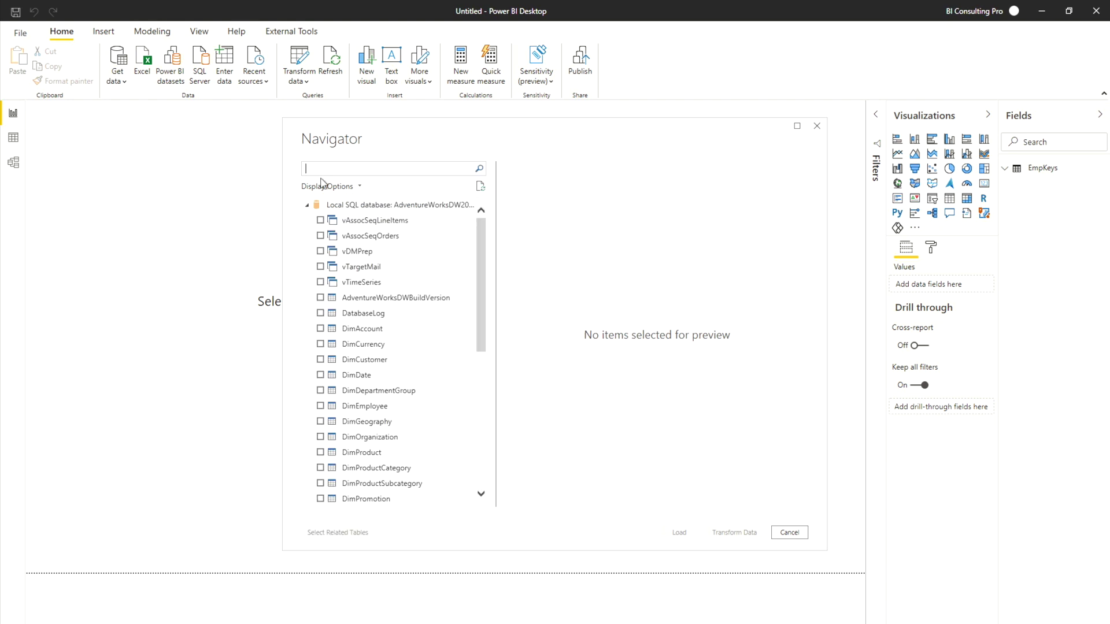
Load the FactInternetSales table together with its related tables from AdventureWorksDW2019.
scroll(481, 419, "down", 1)
scroll(482, 418, "down", 5)
left_click(320, 458)
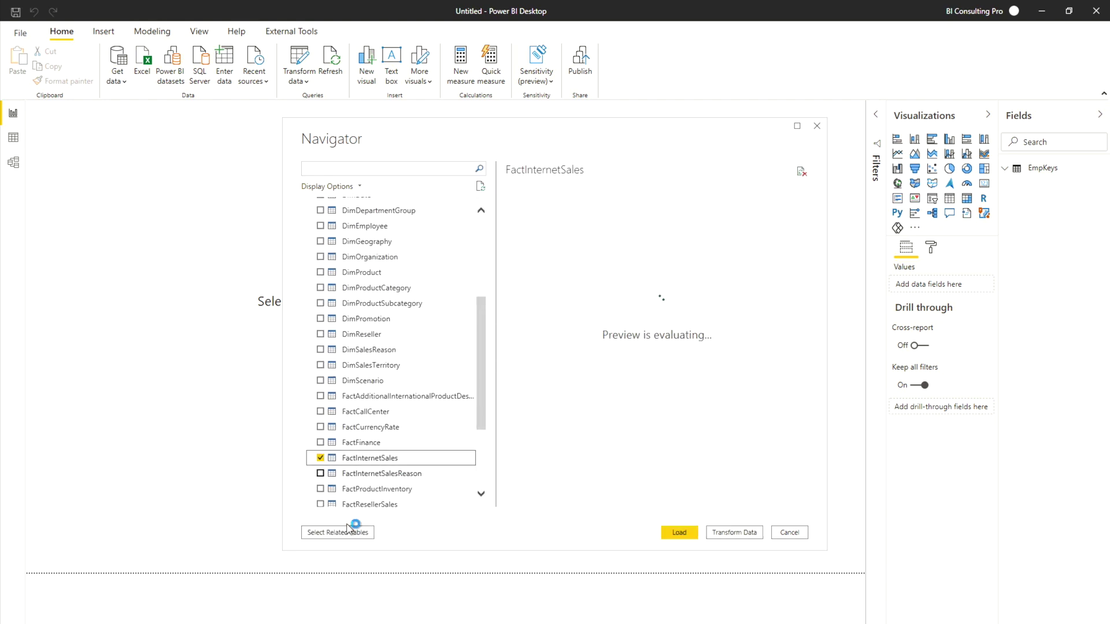
left_click(350, 531)
left_click(679, 532)
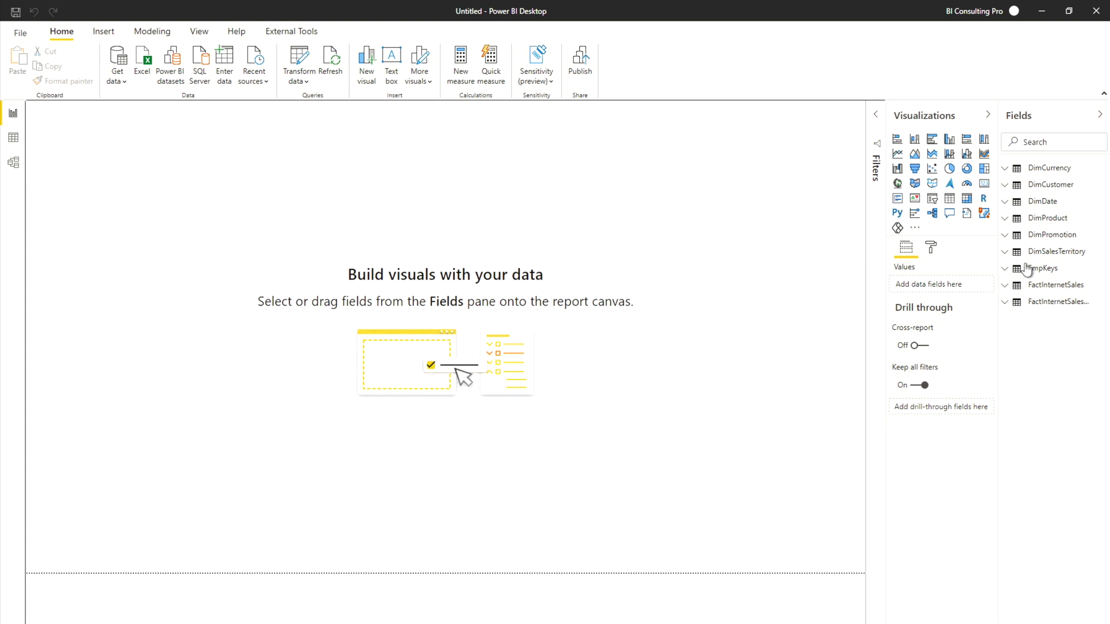
Create a Total Sales measure in the FactInternetSales table with the formula SUM(FactInternetSales[SalesAmount]).
left_click(1006, 291)
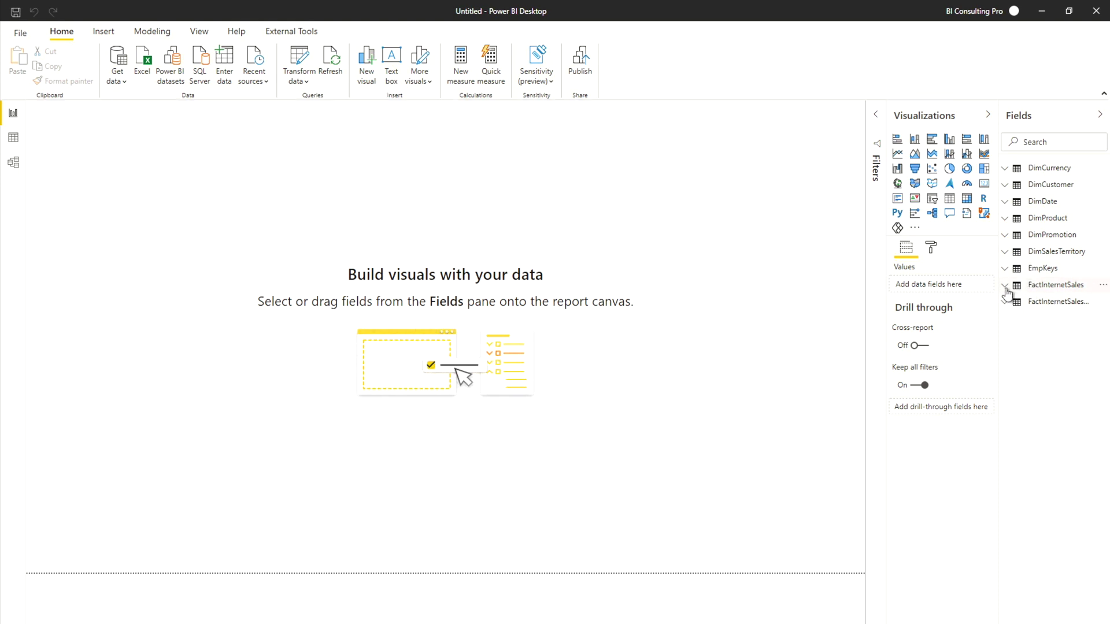
left_click_drag(999, 302, 969, 304)
left_click(1096, 285)
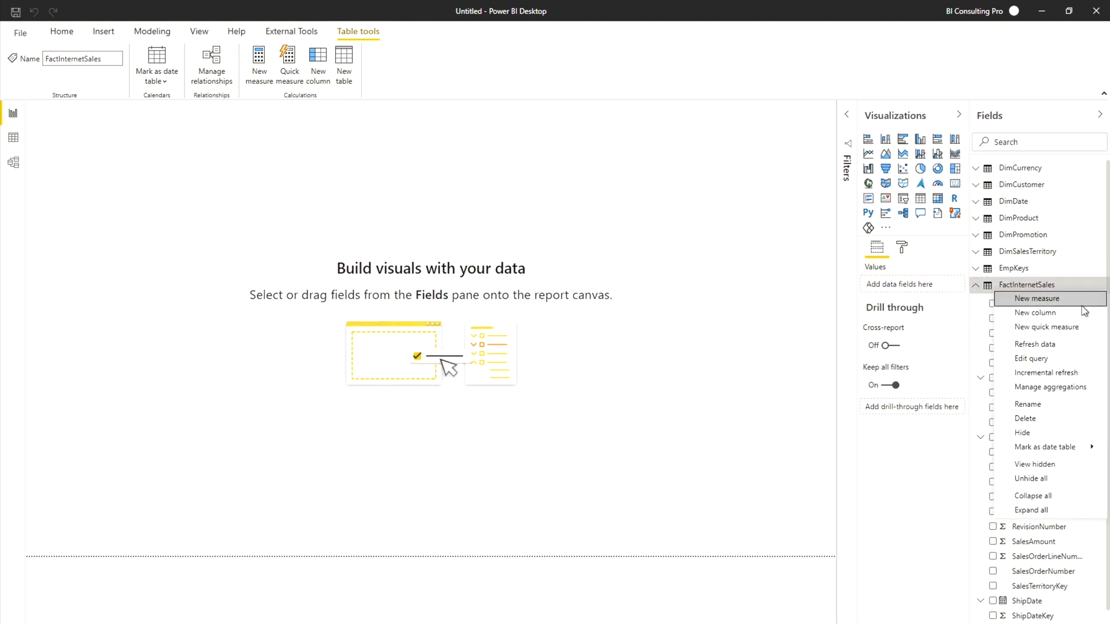
left_click(1075, 305)
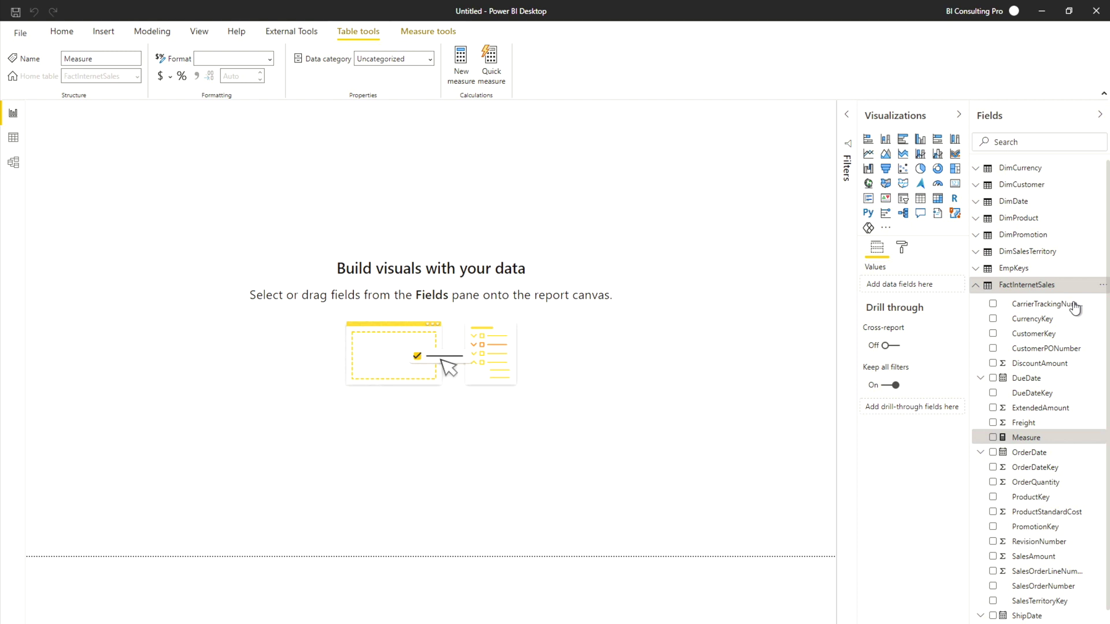
type("Total Sales =")
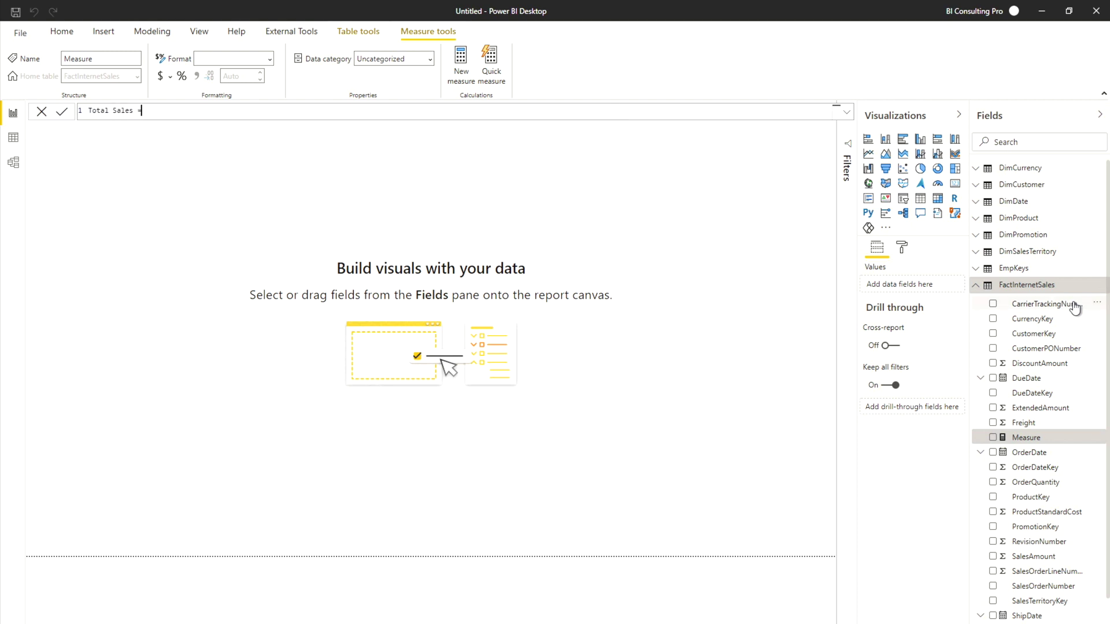
type(" SUM(salesma")
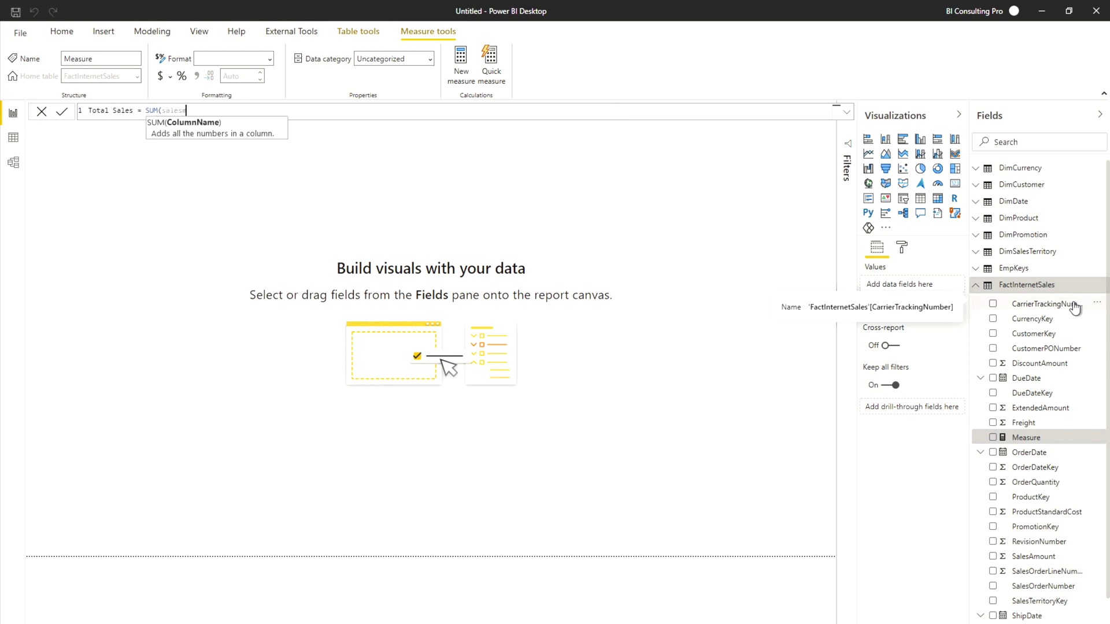
key("BackSpace")
key("BackSpace")
type("am")
key("Tab")
type(")")
key("Return")
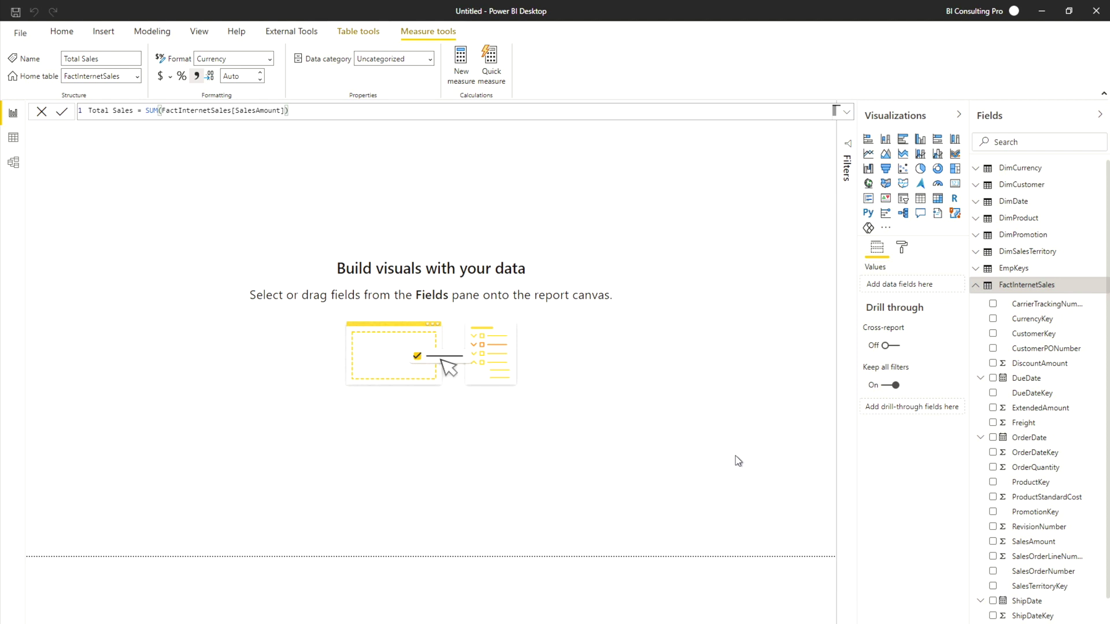
left_click(68, 33)
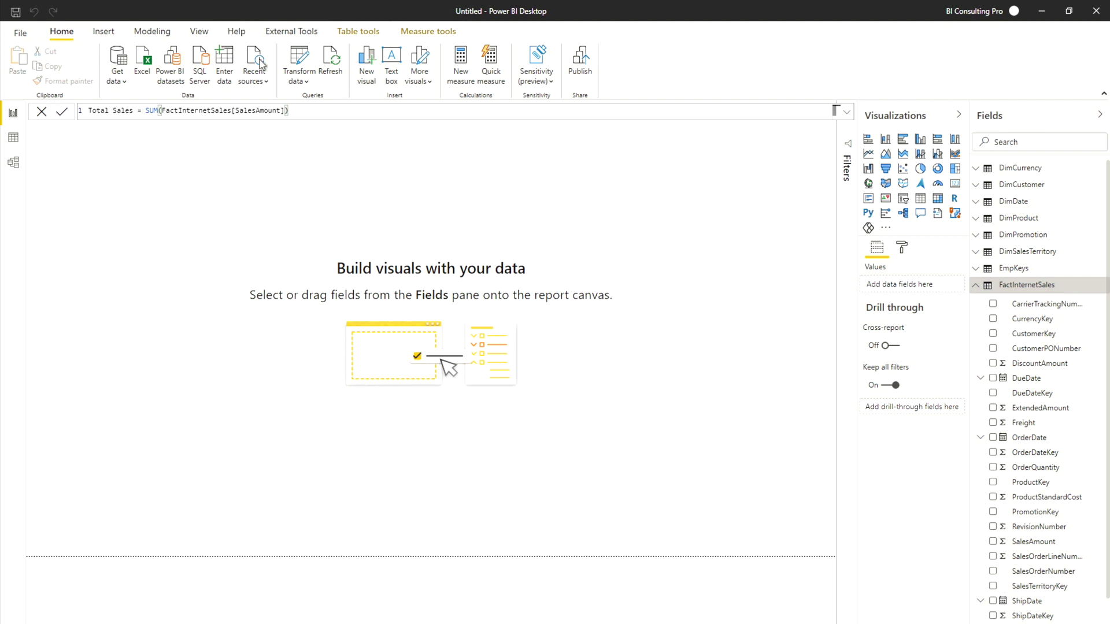
Create a Sales Multiplier what-if parameter as Decimal number, minimum 0, maximum 1.5, increment 0.05 and default 1, with a slicer on the page.
left_click(164, 36)
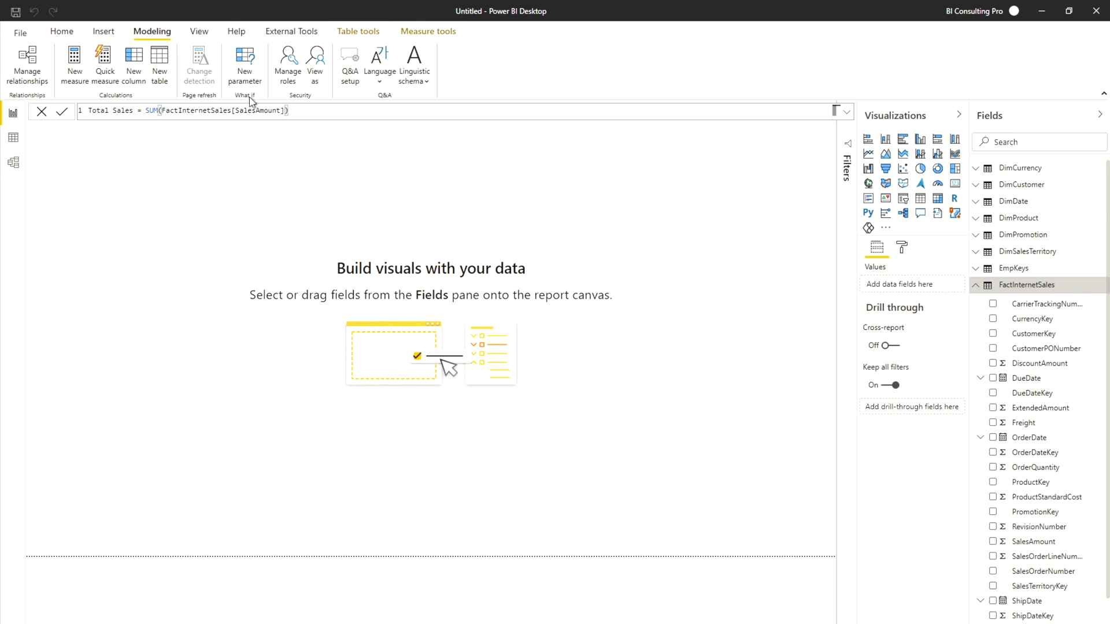
left_click(246, 60)
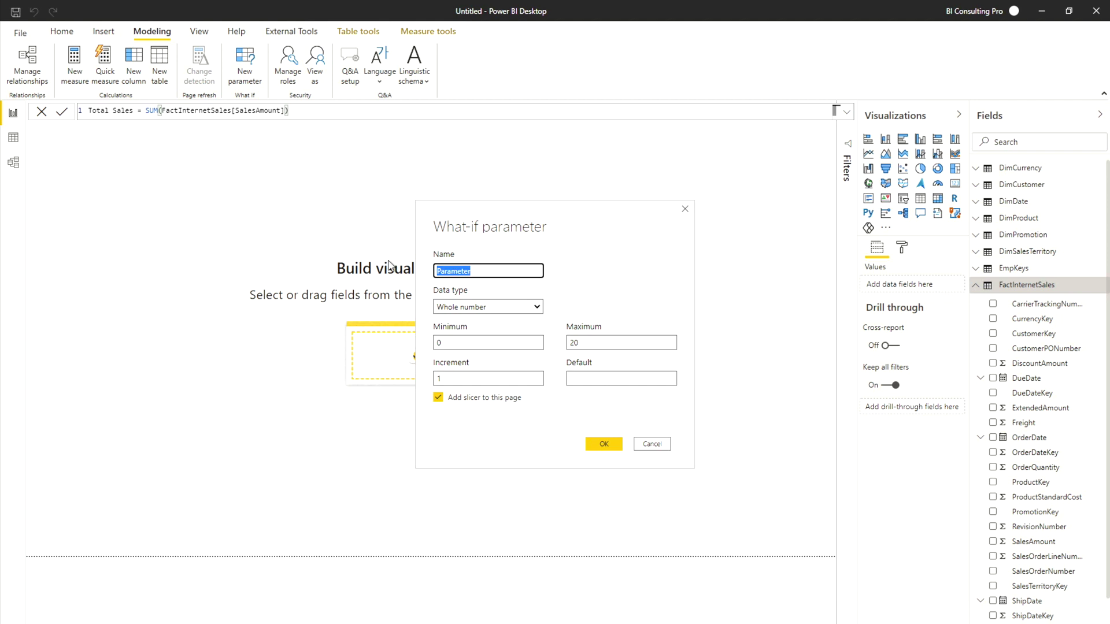
type("Sales Multiplier")
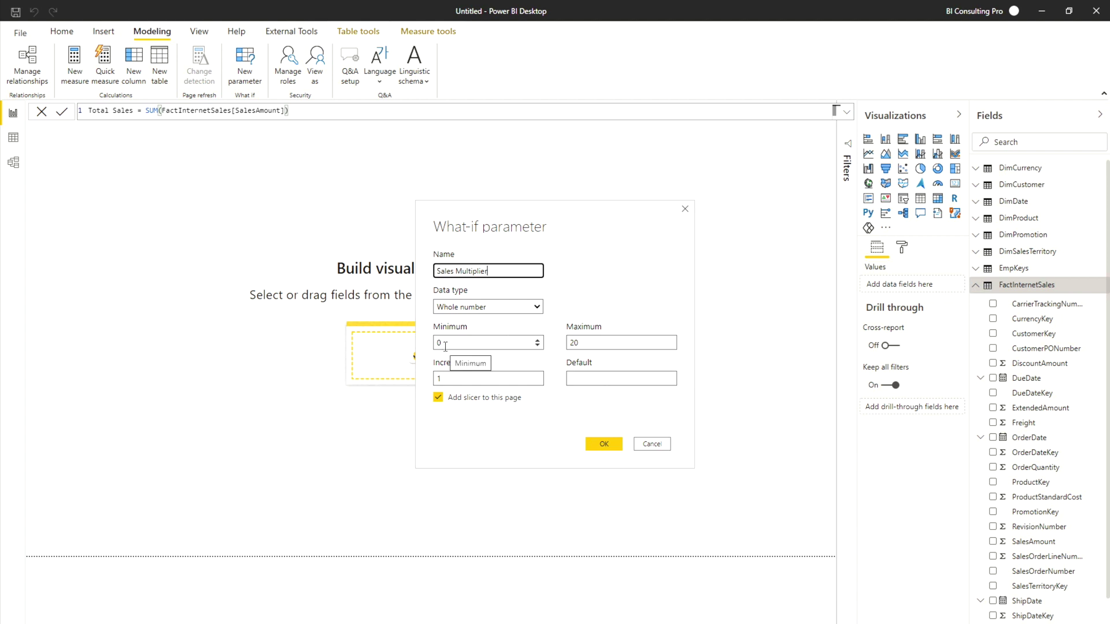
left_click(428, 342)
left_click_drag(425, 341, 416, 342)
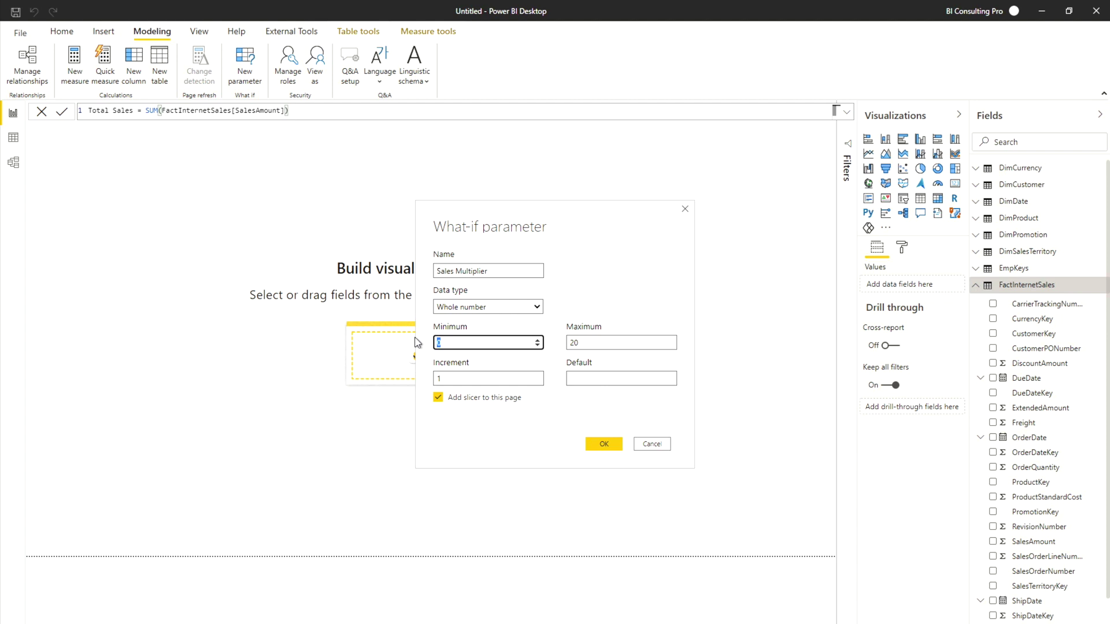
left_click_drag(607, 342, 545, 338)
type("1.5")
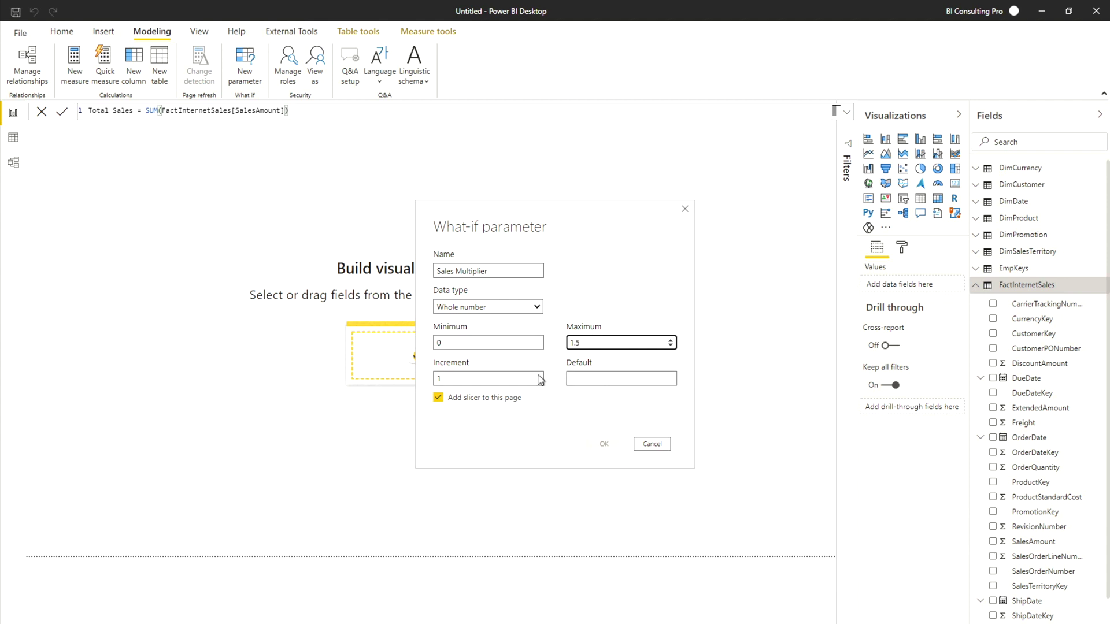
left_click_drag(509, 378, 395, 374)
type("0.05")
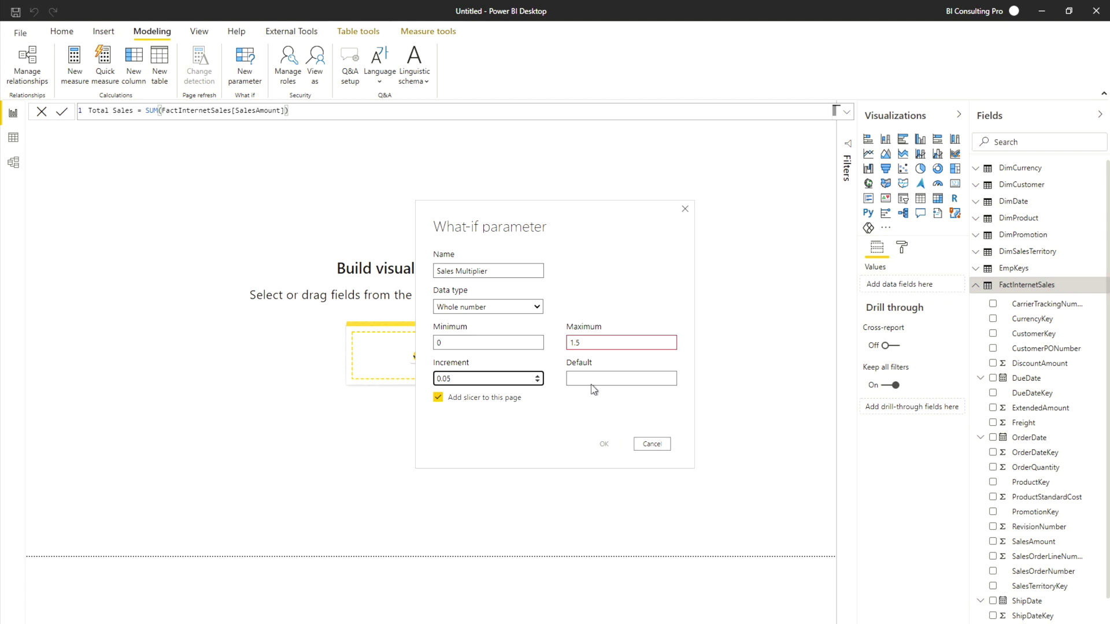
left_click(621, 380)
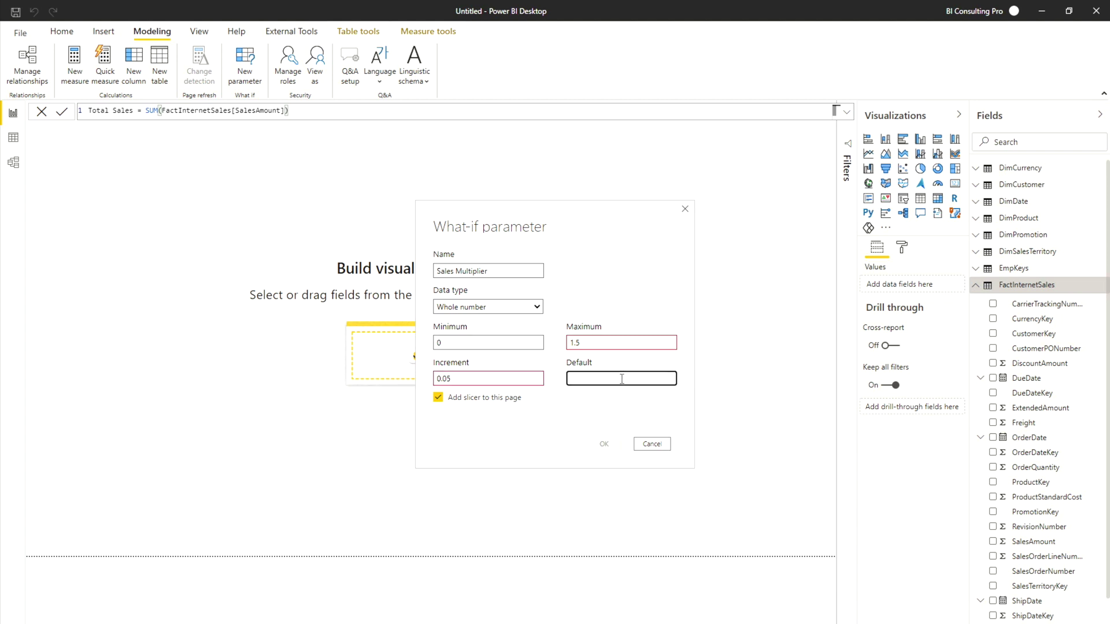
type("1")
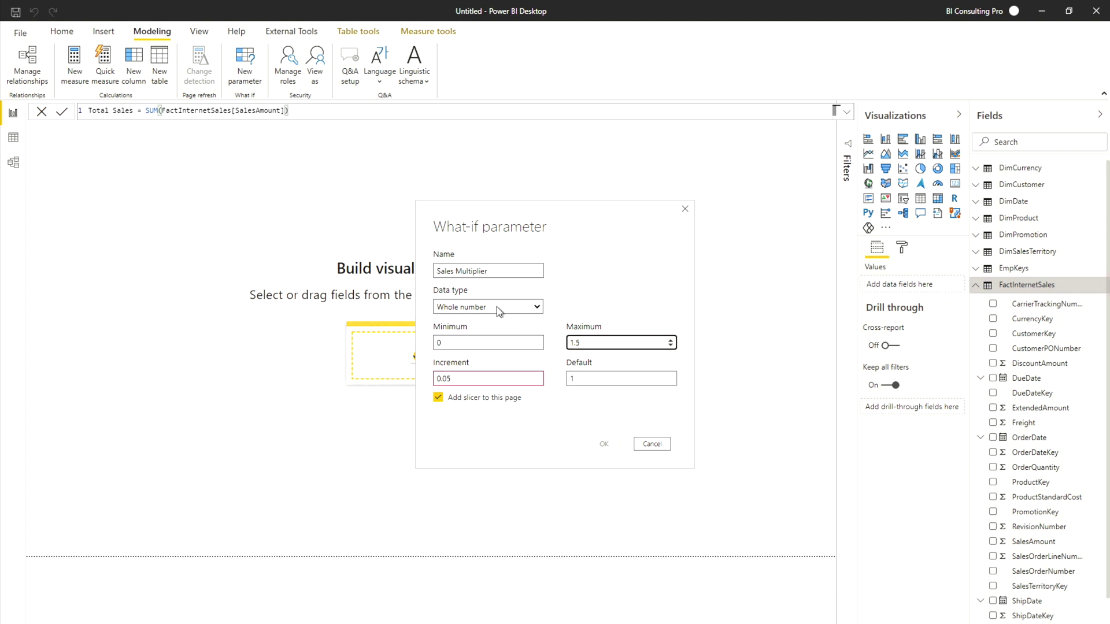
left_click(498, 309)
left_click(494, 331)
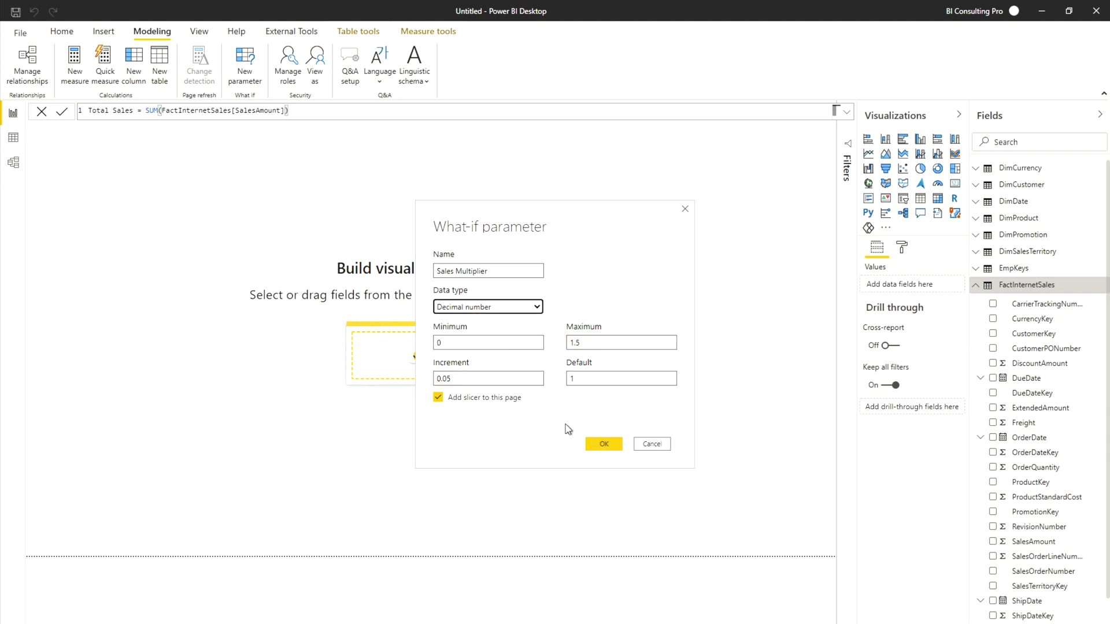
left_click(604, 444)
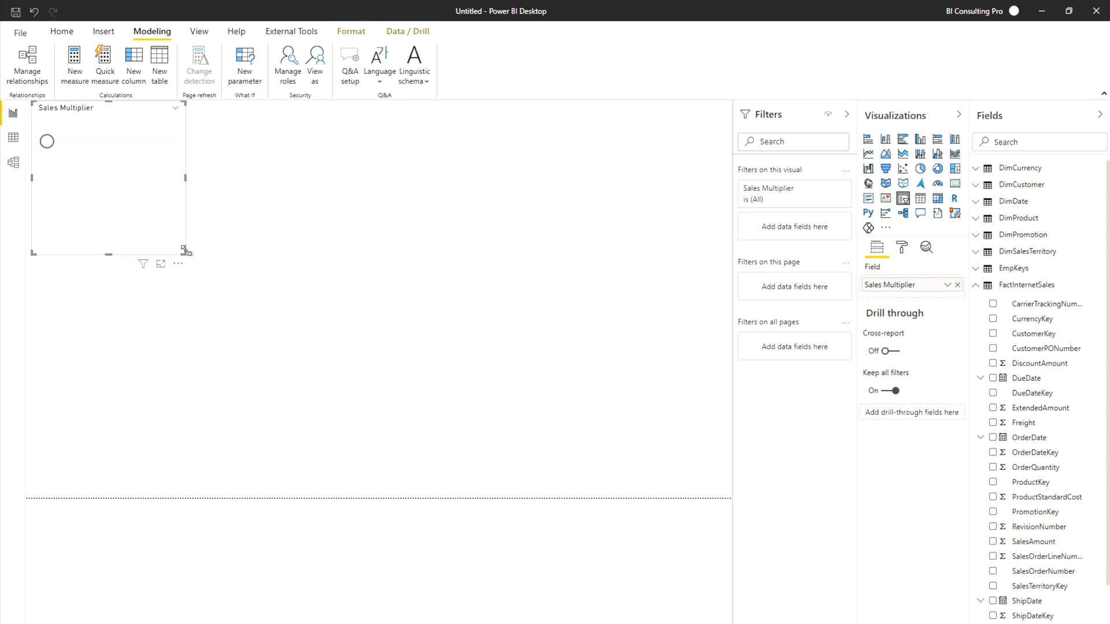
Reduce the height of the Sales Multiplier slicer and align it with the upper-left corner of the report page.
left_click_drag(186, 250, 193, 194)
left_click_drag(139, 163, 134, 170)
left_click(49, 123)
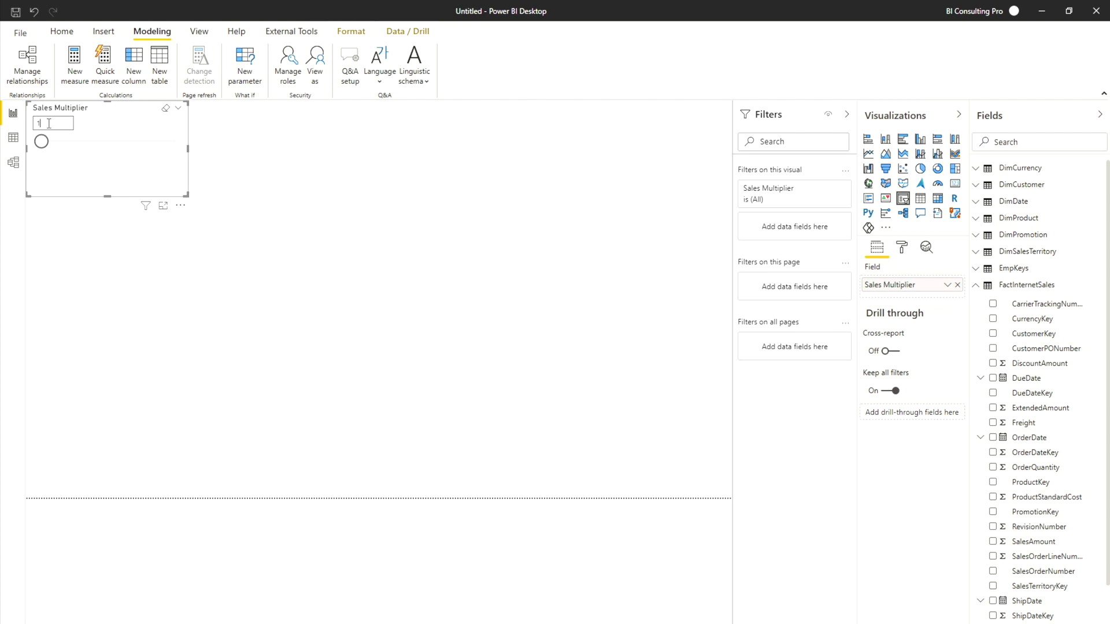
left_click(43, 123)
key("BackSpace")
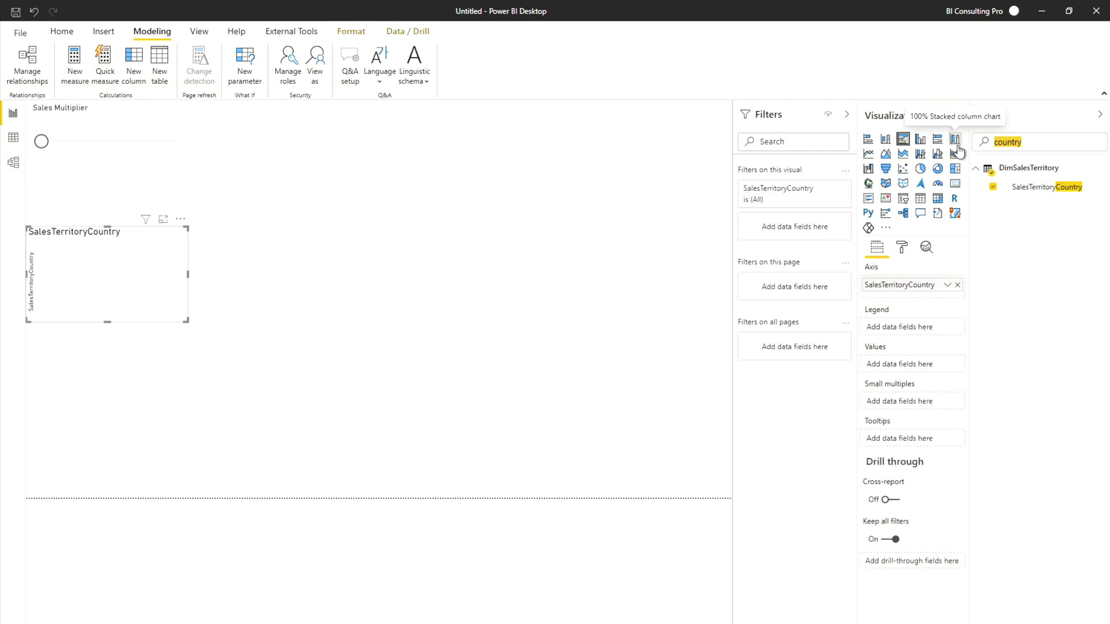
Create a ForeCast Sales Amount measure in the FactInternetSales table with the formula [Total Sales]*'Sales Multiplier'[Sales Multiplier Value].
left_click(1067, 116)
left_click(1099, 114)
left_click(1101, 113)
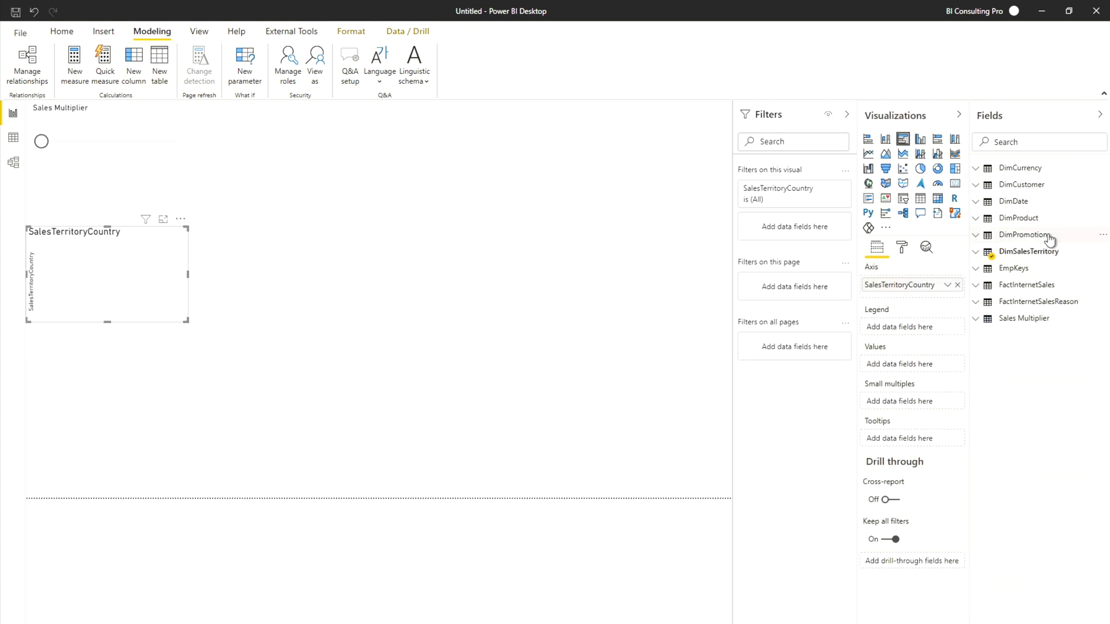
left_click(1102, 285)
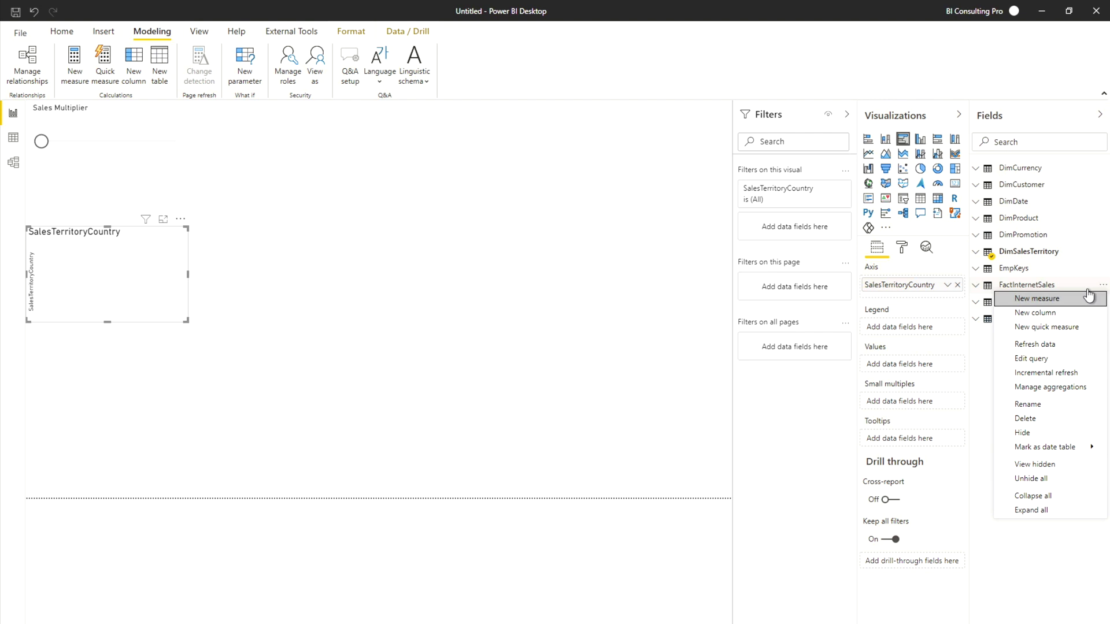
left_click(1081, 299)
type("ForeCast Measure")
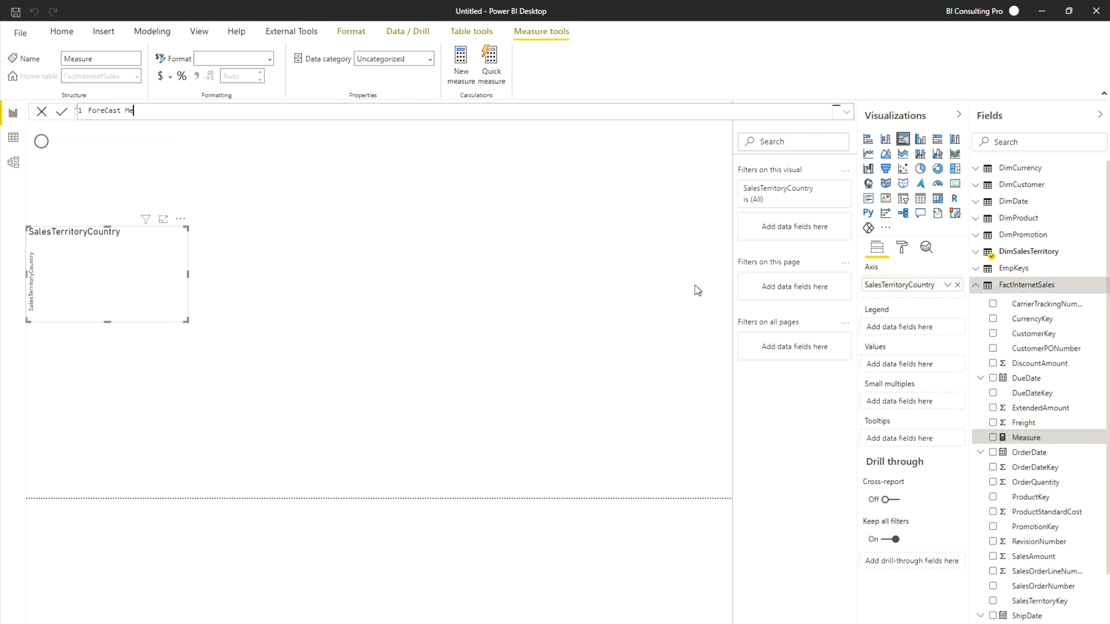
key("BackSpace")
key("BackSpace")
key("BackSpace")
key("BackSpace")
key("BackSpace")
key("BackSpace")
key("BackSpace")
key("BackSpace")
type("Sales Amount = total")
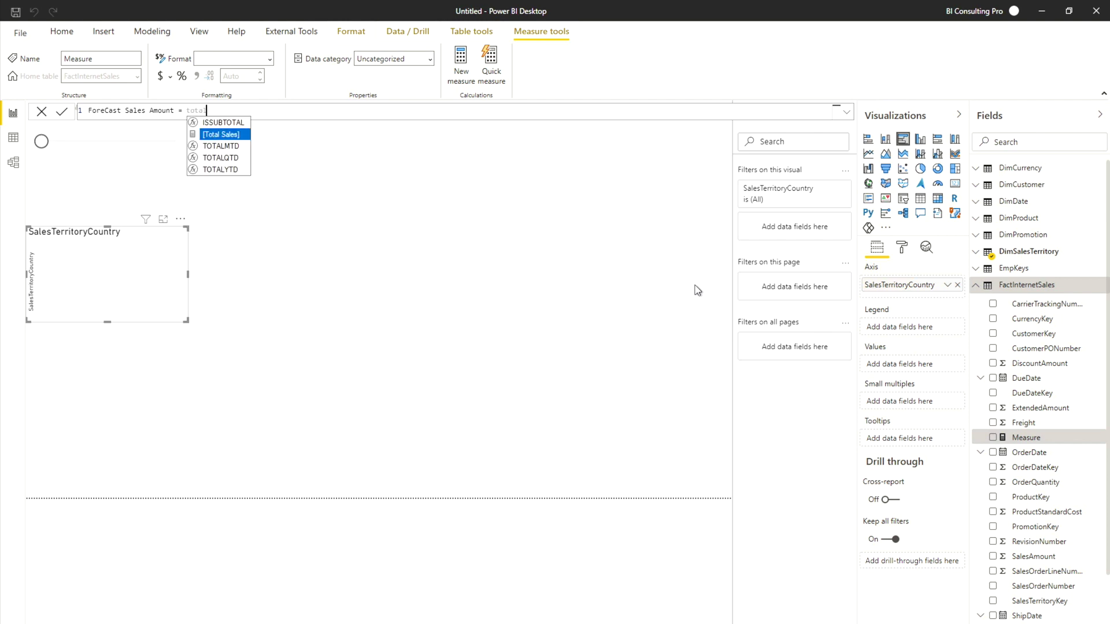
key("Tab")
type("*")
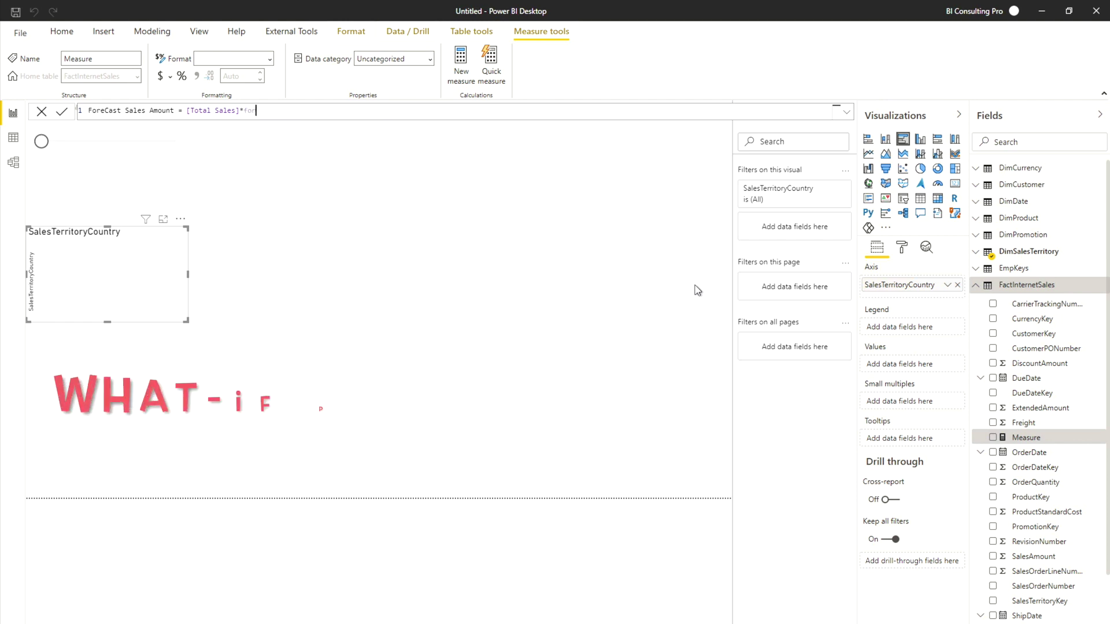
type("f")
key("BackSpace")
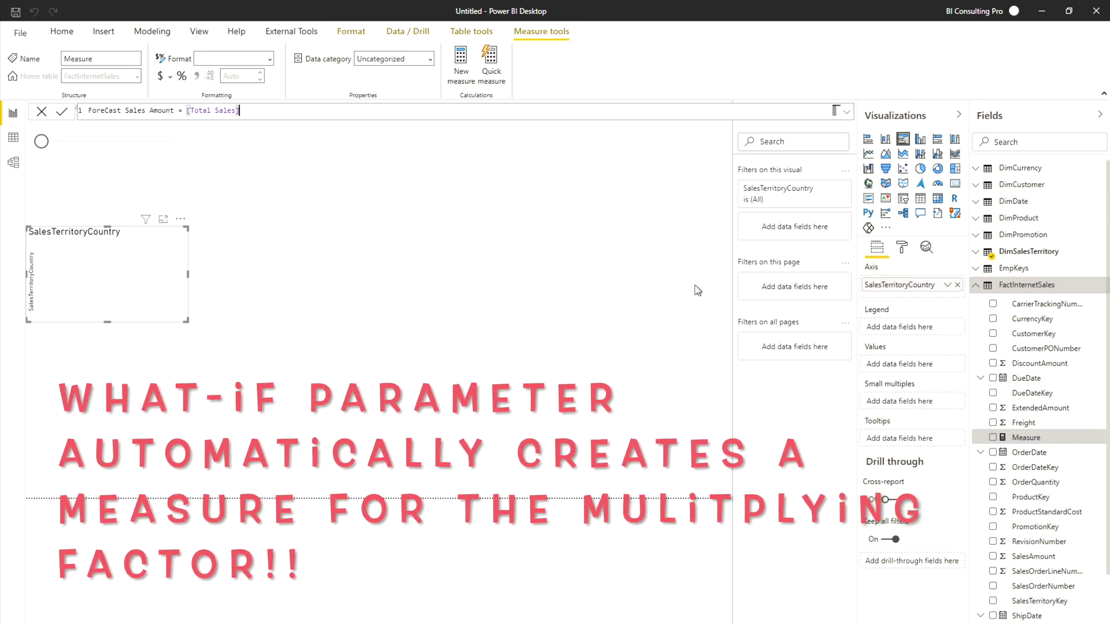
type("mult")
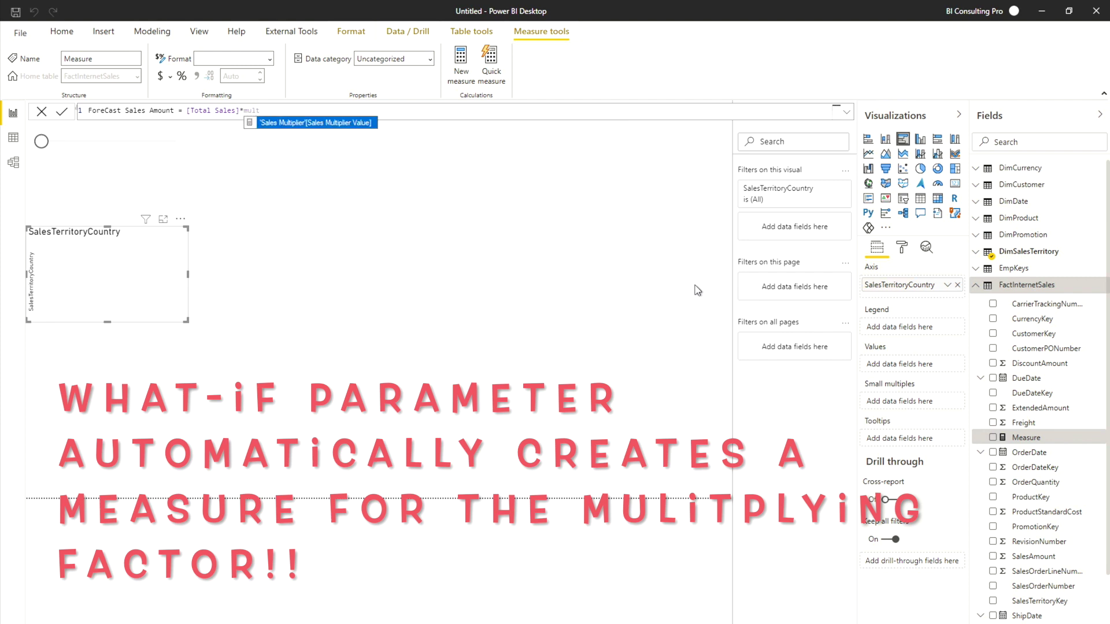
key("Tab")
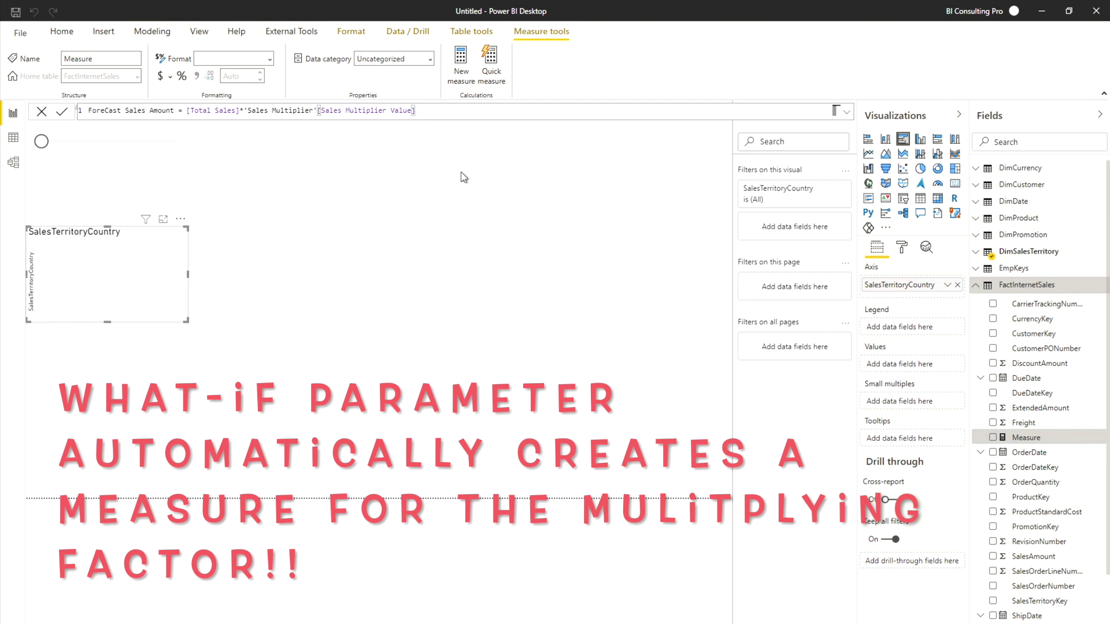
key("Return")
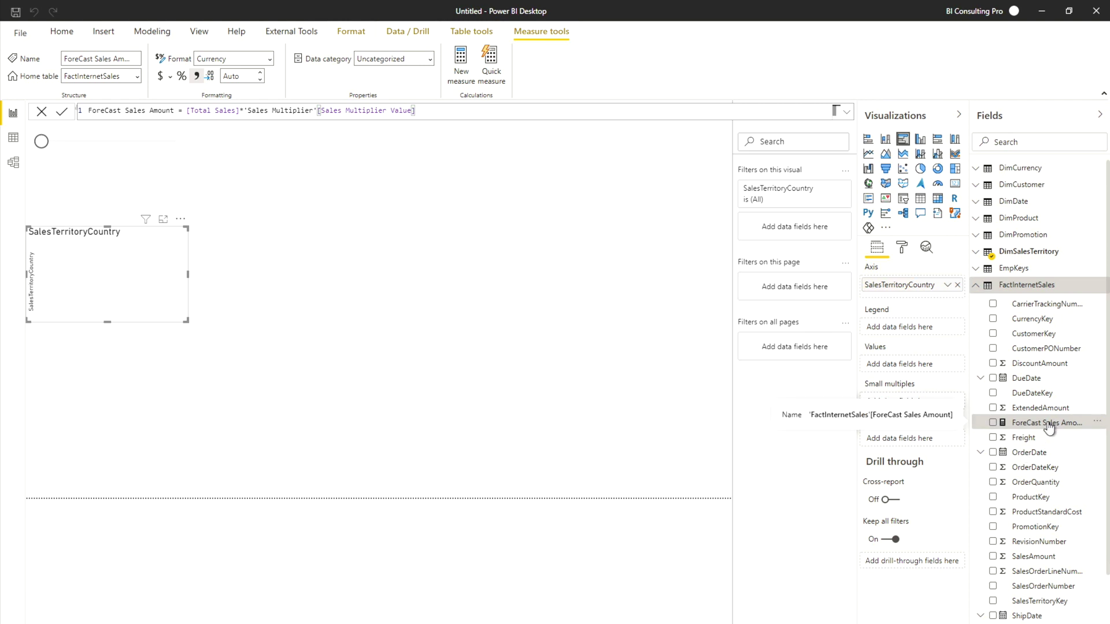
Add ForeCast Sales Amount as the values of the SalesTerritoryCountry bar chart and enlarge the chart.
left_click_drag(1049, 428, 925, 366)
left_click_drag(186, 321, 479, 484)
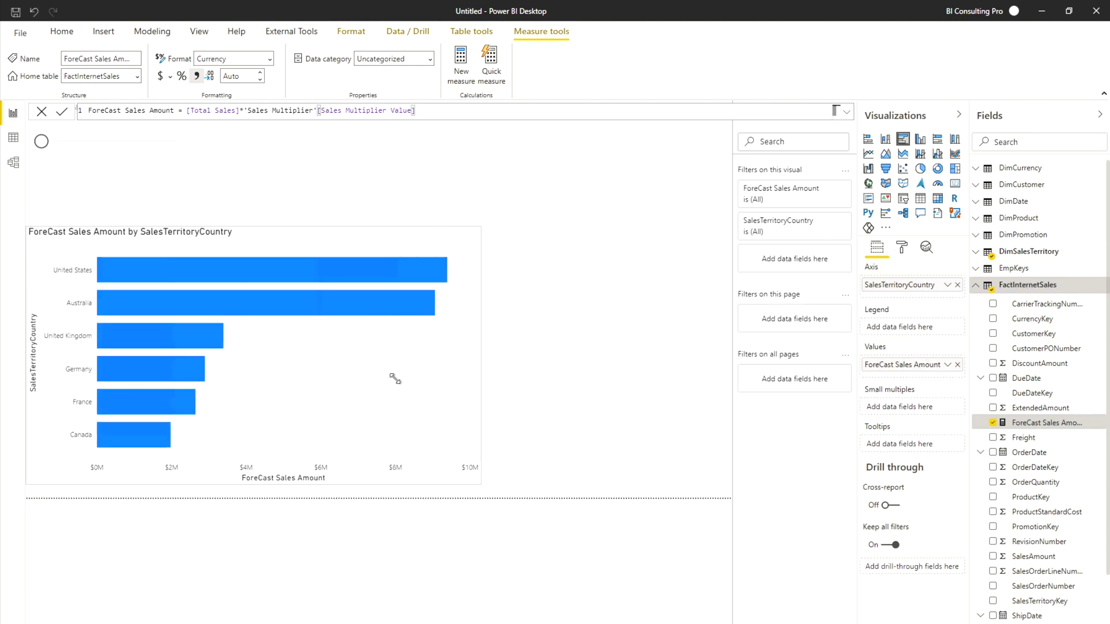
Move the Sales Multiplier slicer to the upper-right area of the report page and give it a border.
left_click_drag(137, 178, 659, 203)
left_click(904, 253)
left_click(944, 450)
left_click(449, 181)
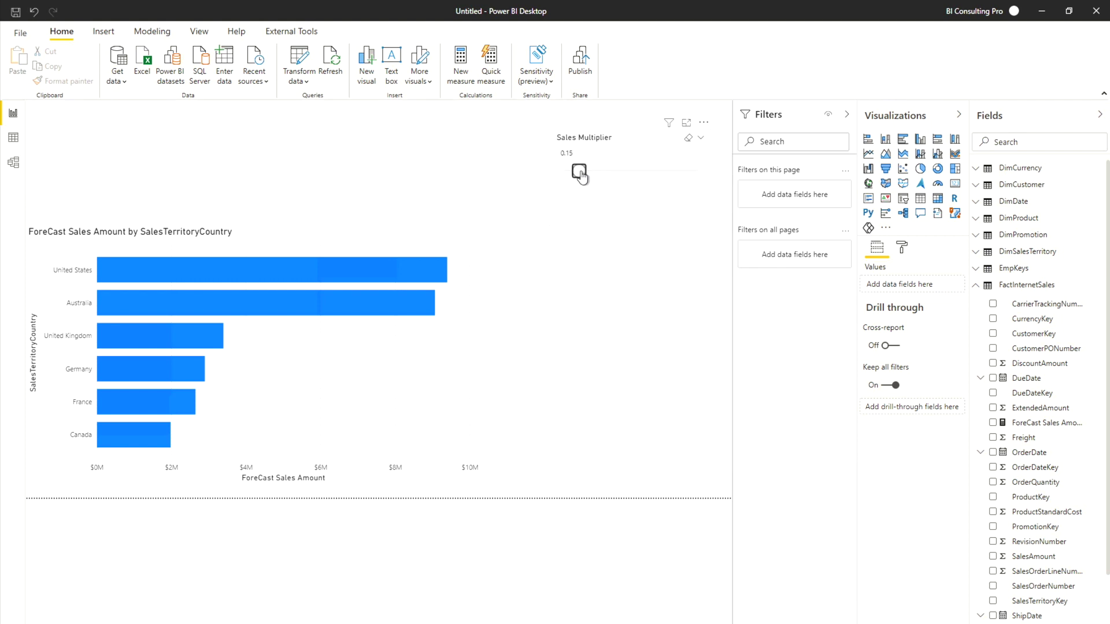
Test the forecast by sliding the Sales Multiplier to 0.15, to 0.35 and finally to 1.45.
left_click_drag(566, 175, 580, 176)
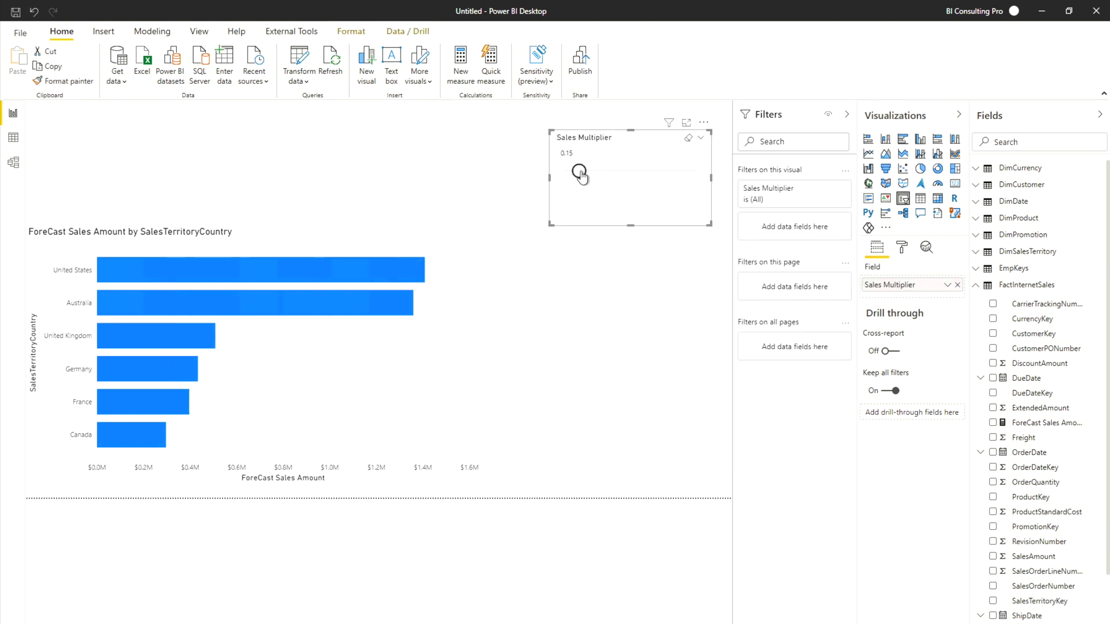
left_click_drag(580, 173, 597, 174)
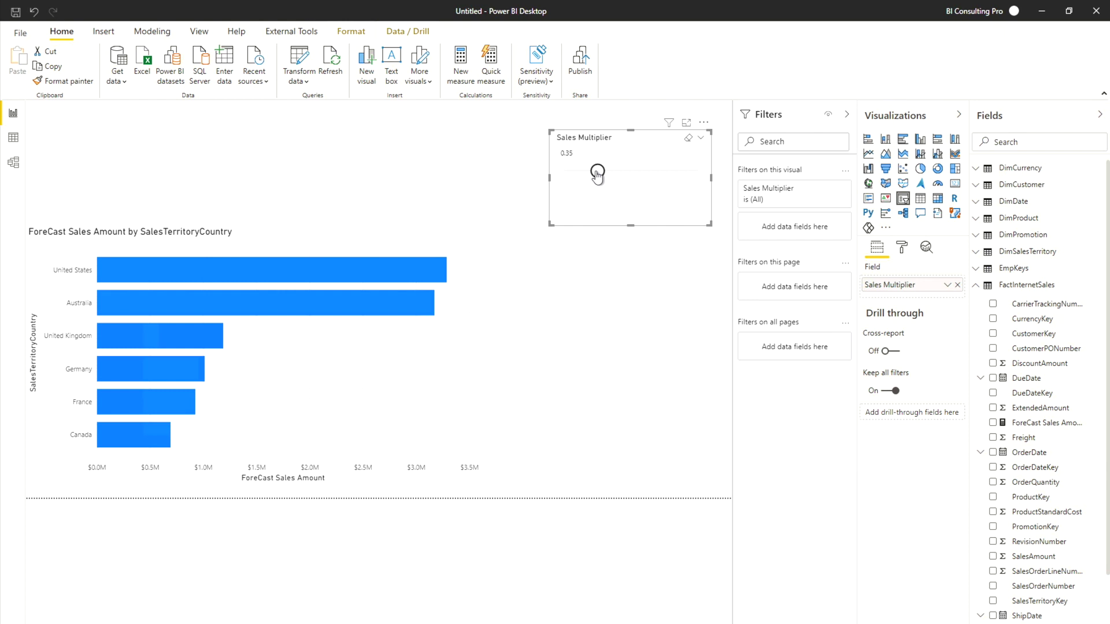
left_click_drag(597, 173, 721, 168)
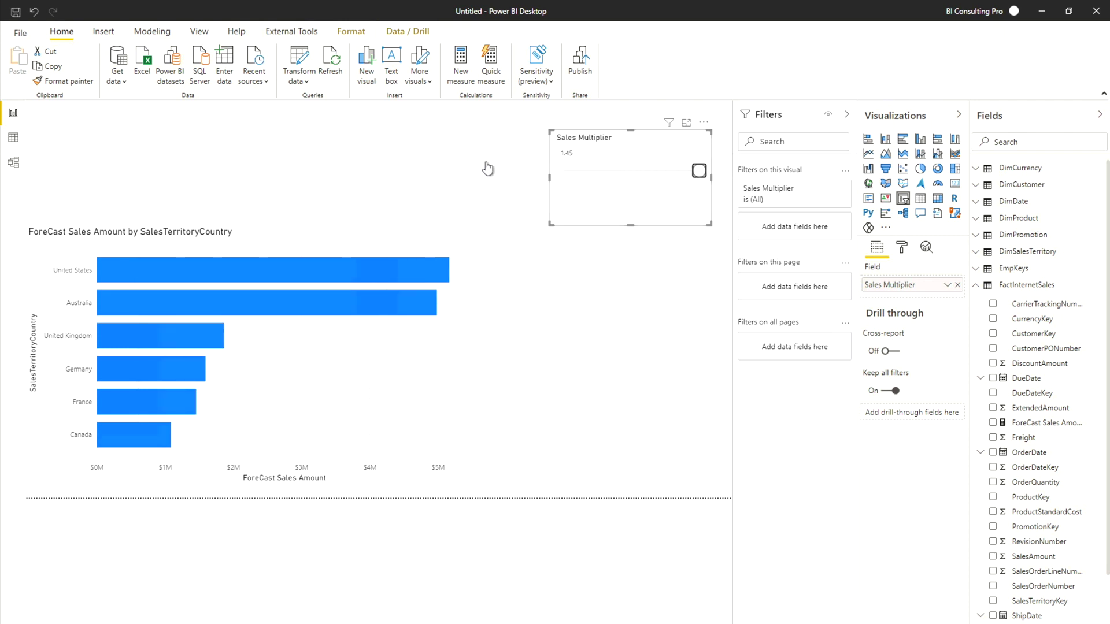
left_click(438, 166)
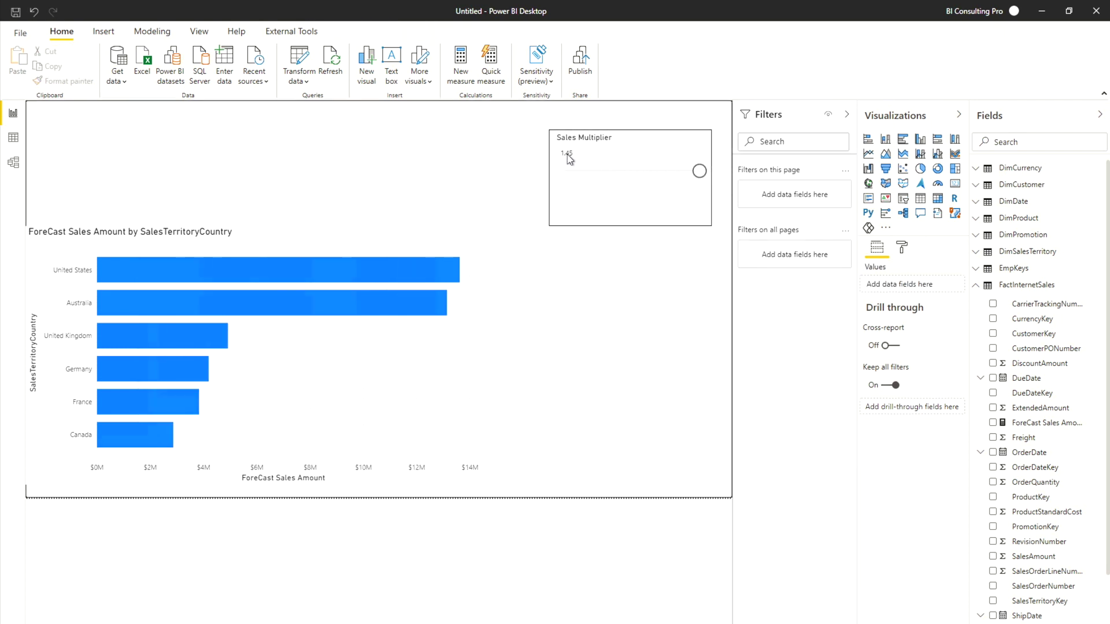